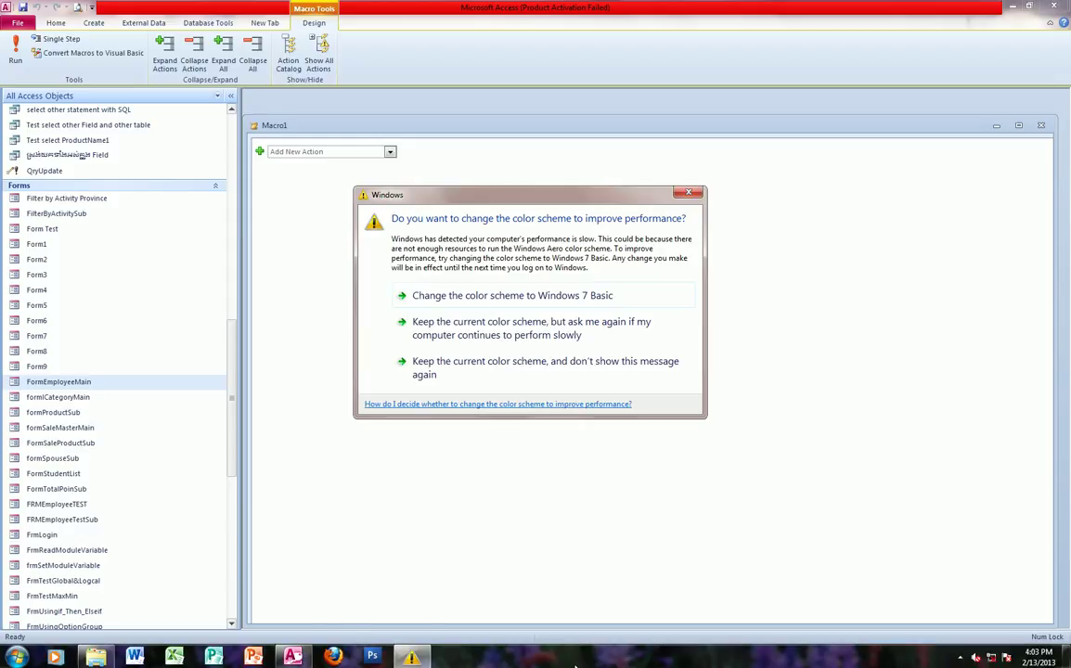
Step: Move the Windows color scheme prompt out of the way and add a MessageBox action to the new macro
drag(517, 196, 445, 600)
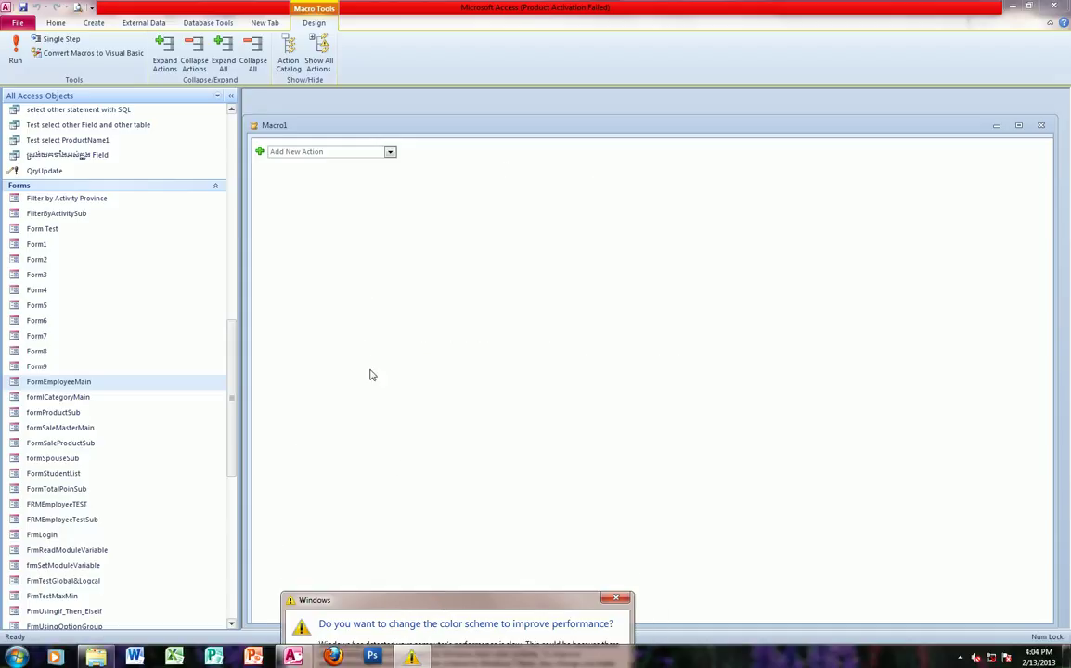
click(390, 152)
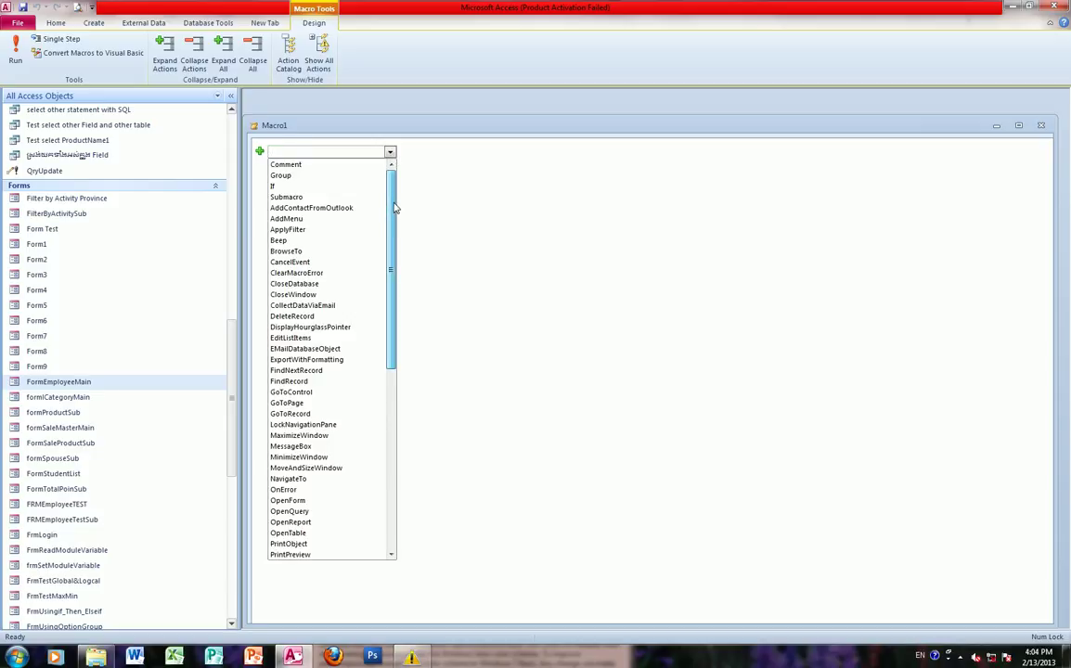
scroll(393, 223, down, 2)
scroll(388, 266, down, 7)
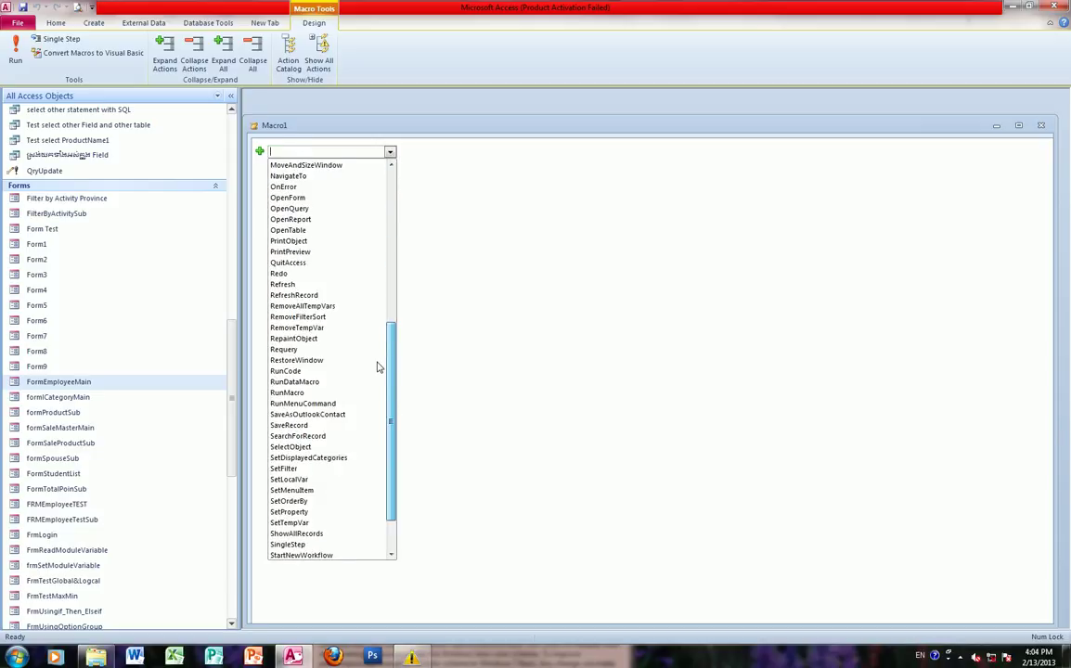
scroll(378, 364, down, 2)
scroll(382, 427, up, 5)
scroll(397, 313, up, 1)
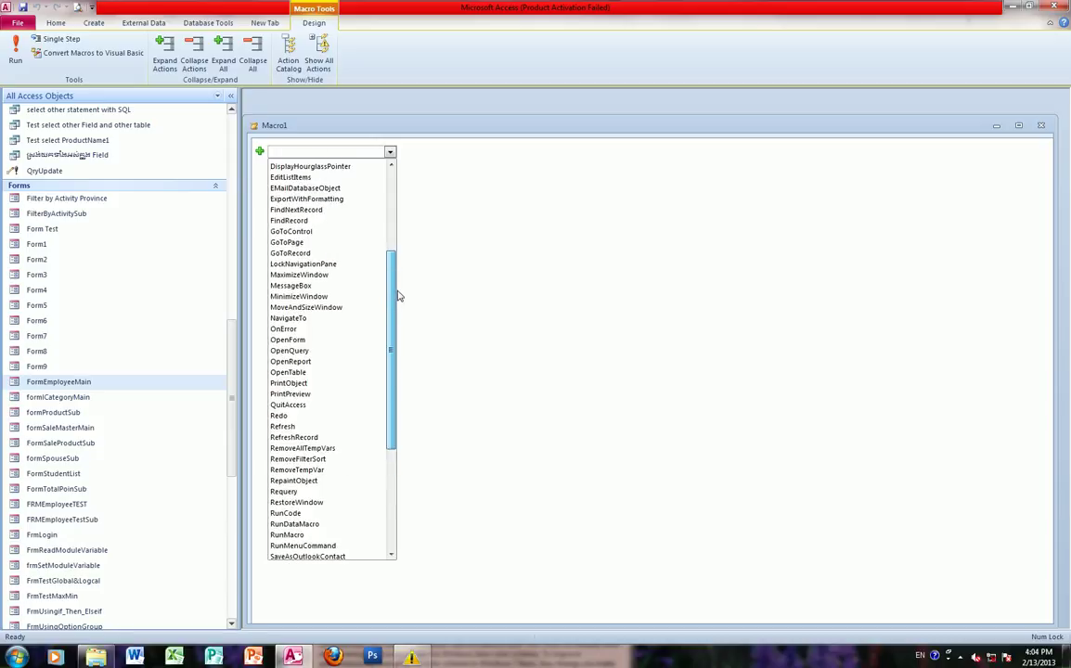
click(290, 287)
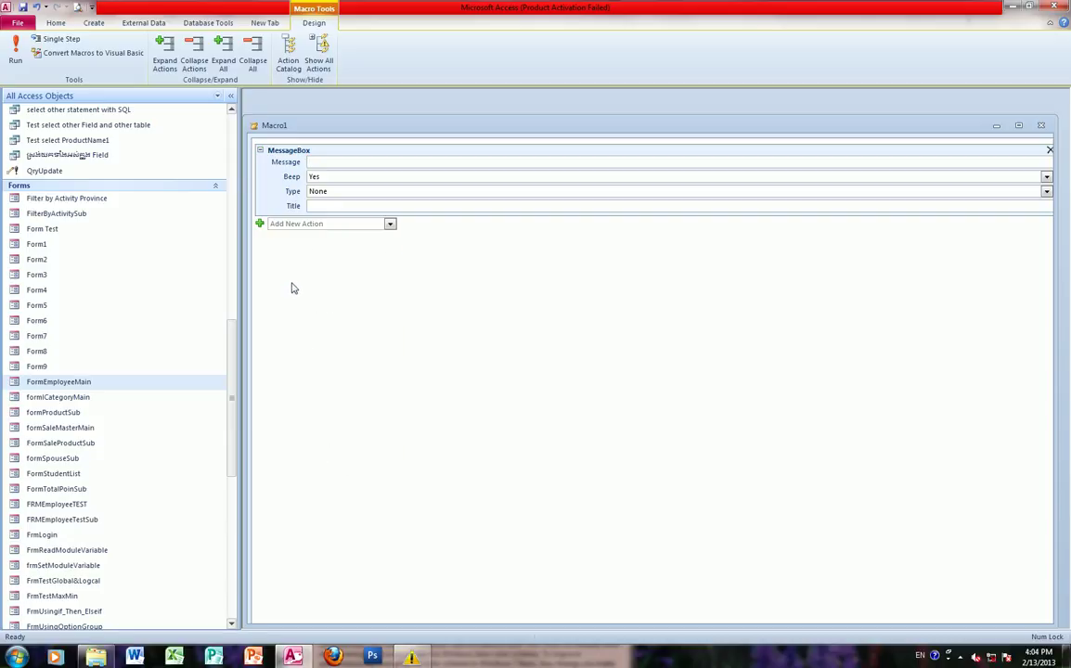
Step: Enter "Thank you close me!" as the MessageBox action's message and leave Beep at Yes
click(318, 163)
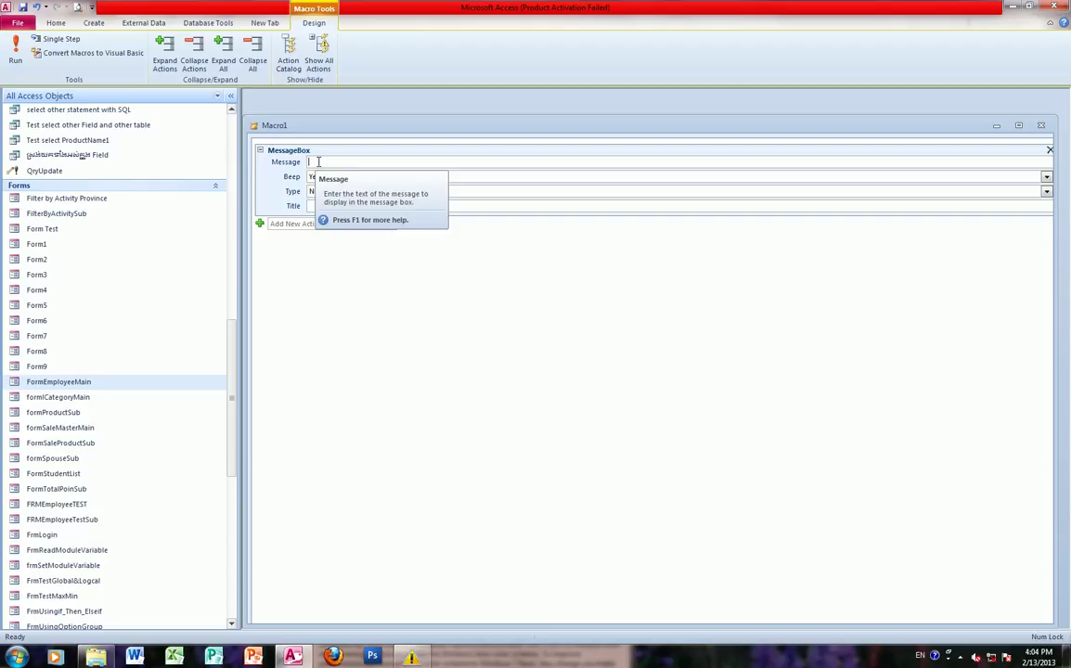
text(T)
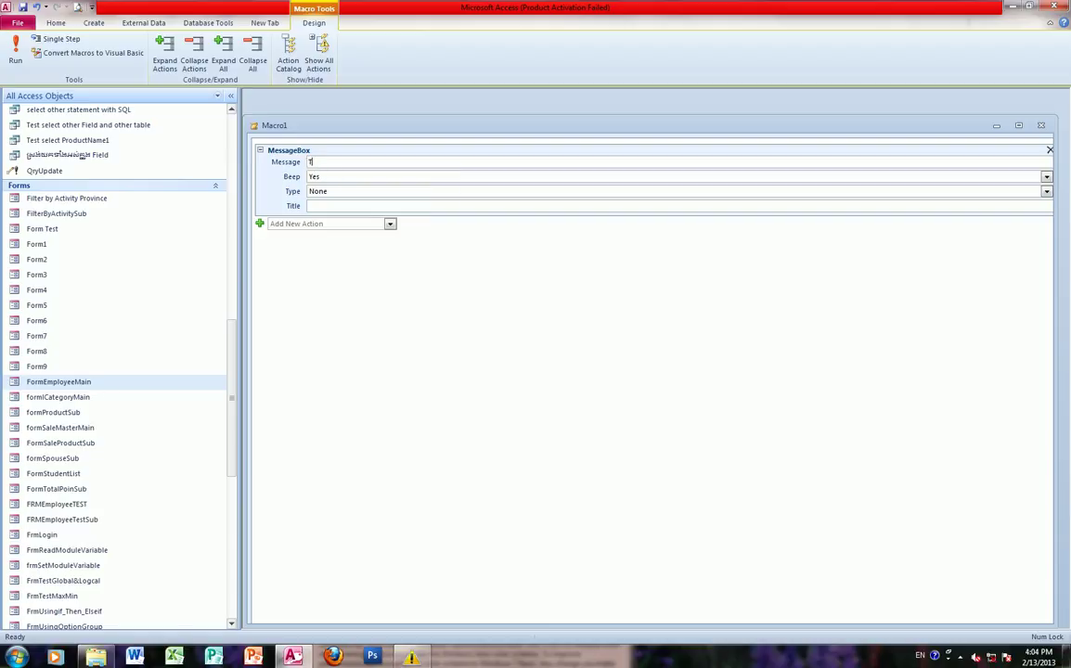
text(hank you close me!)
click(325, 177)
click(1046, 176)
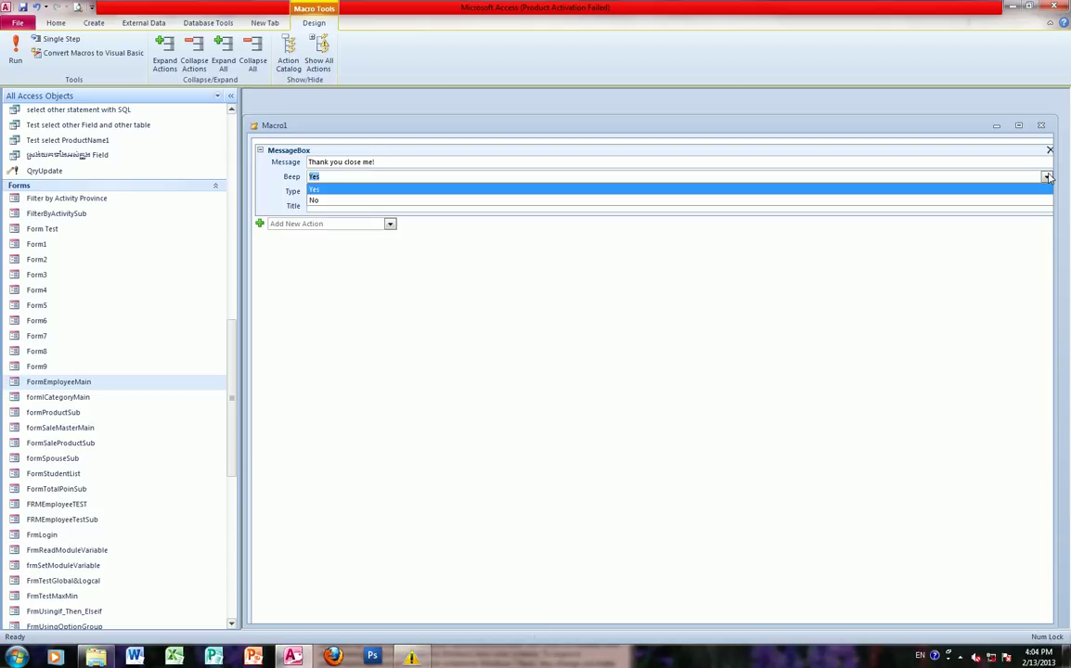
click(1048, 176)
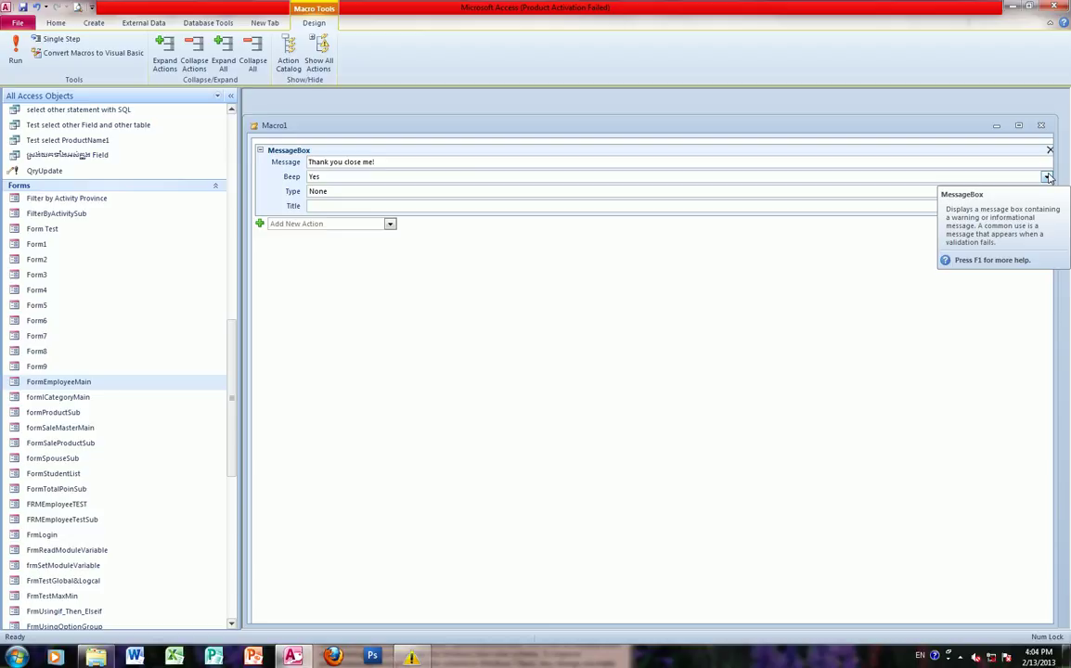
click(340, 177)
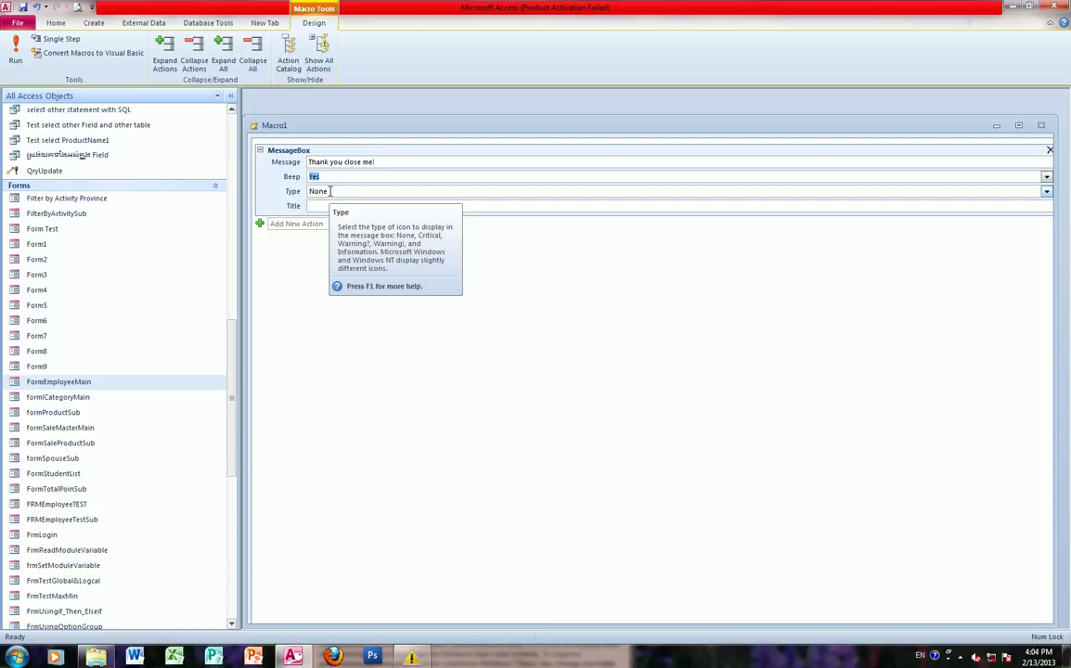
Step: Set the MessageBox action's type to Critical, dismissing the Windows color scheme prompt
click(331, 191)
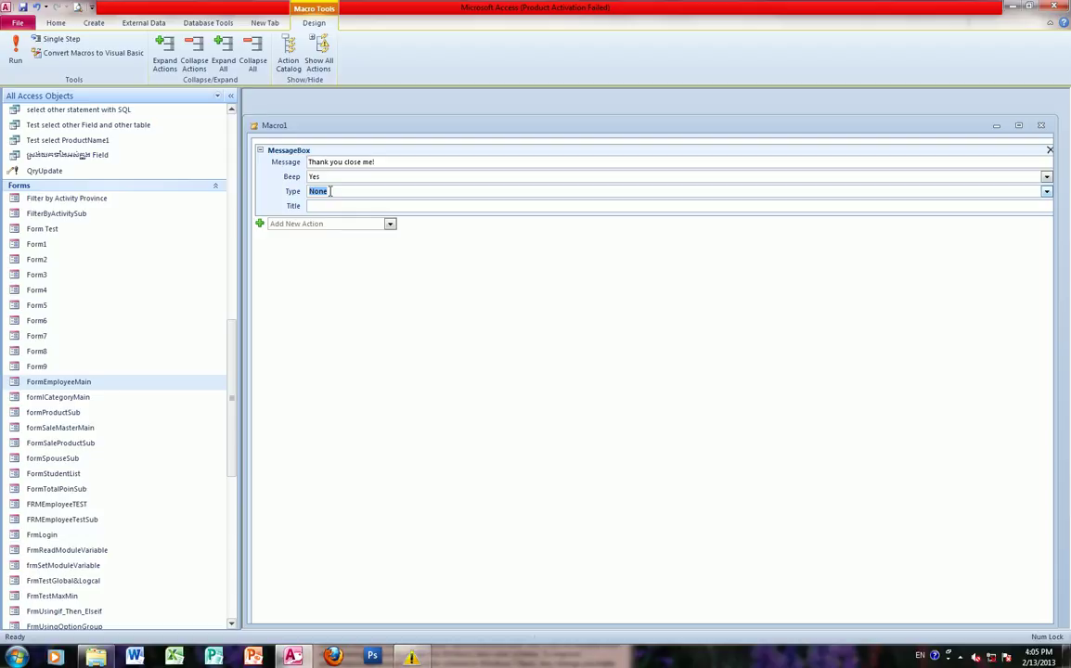
click(1047, 179)
click(1047, 181)
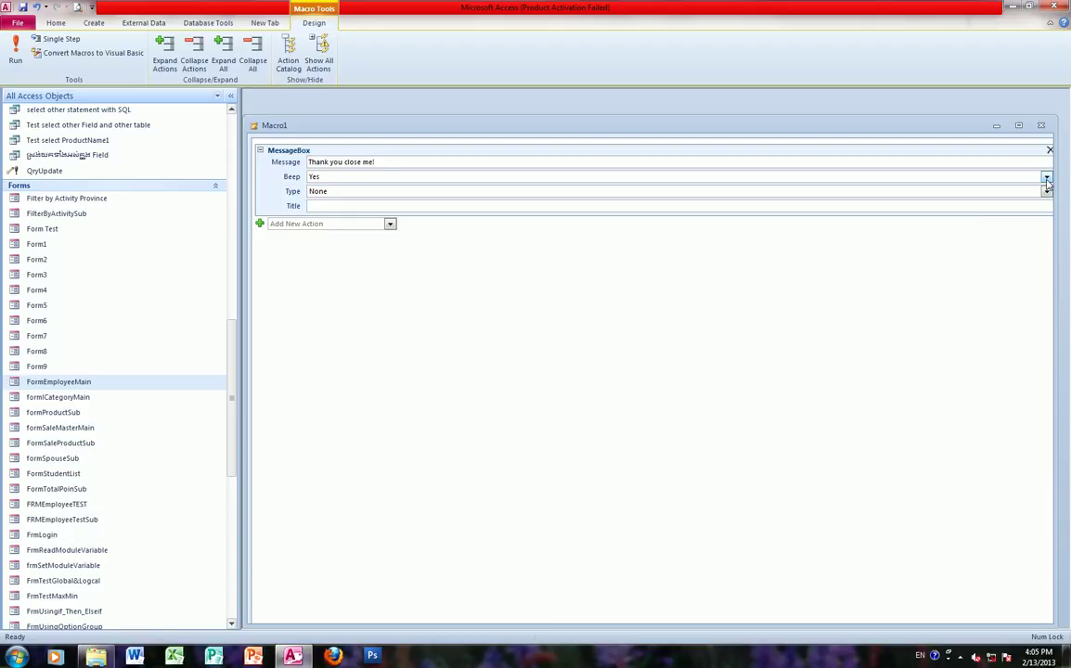
click(1047, 191)
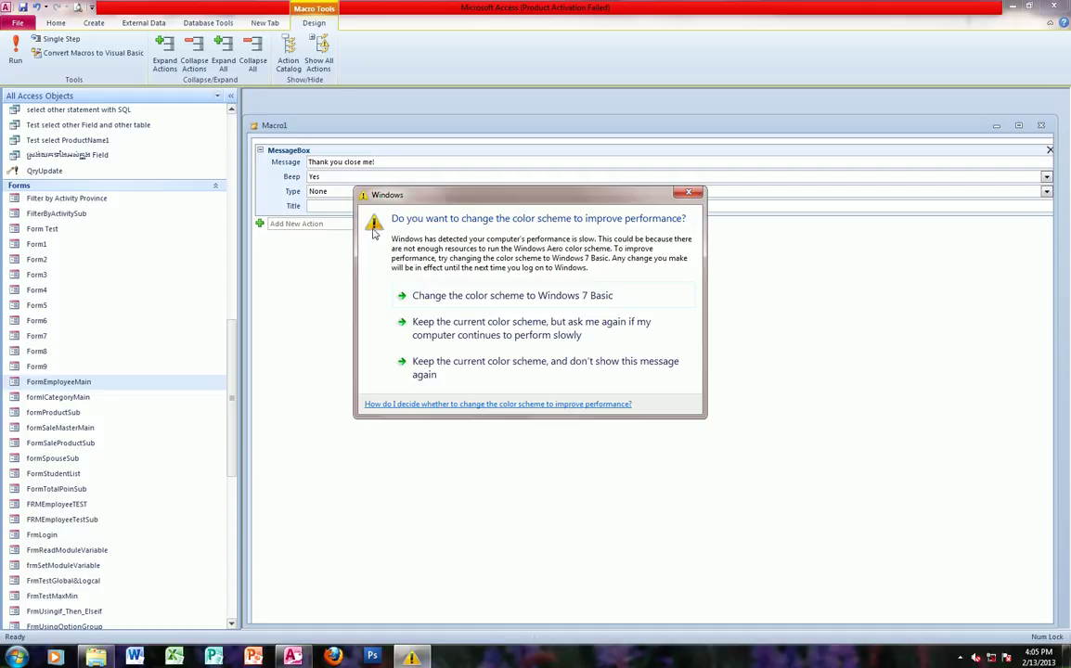
key(Escape)
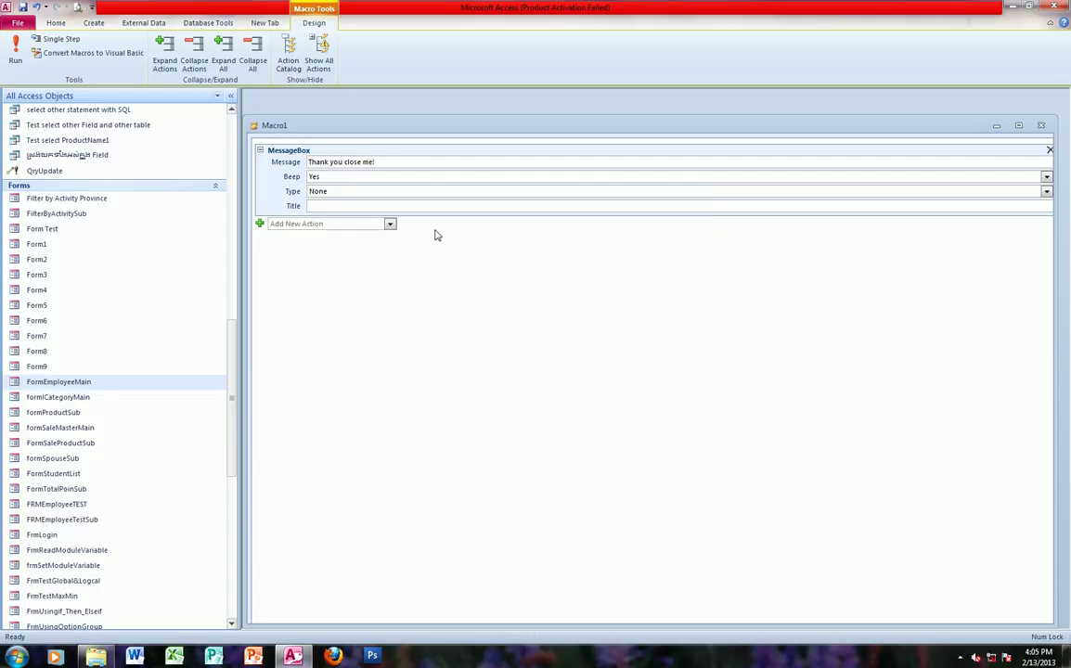
click(387, 190)
click(1047, 191)
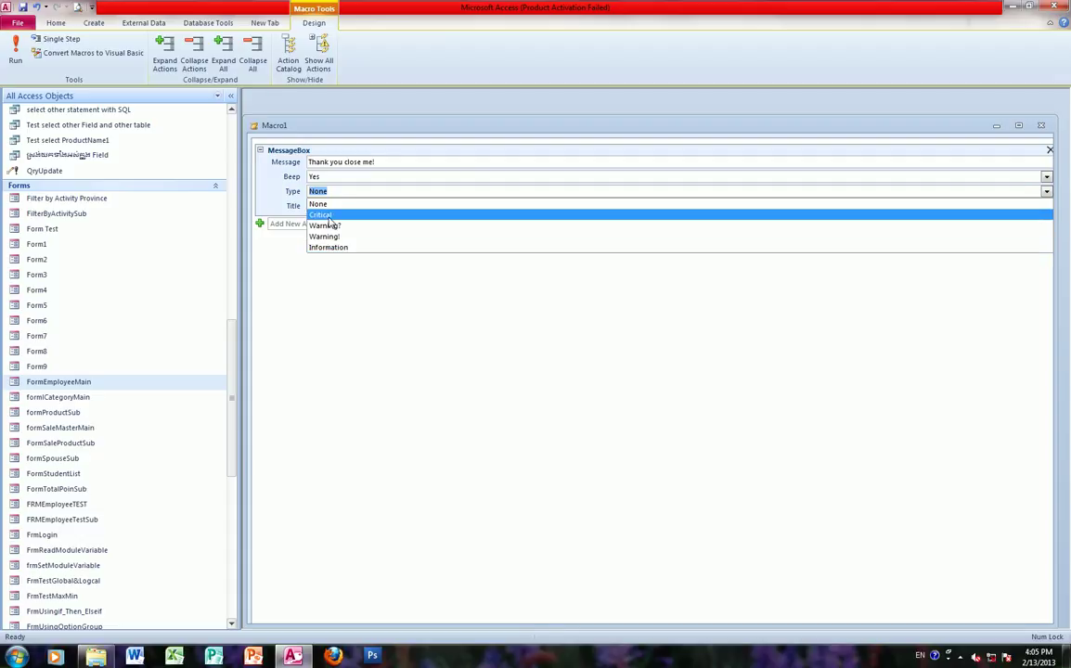
click(325, 215)
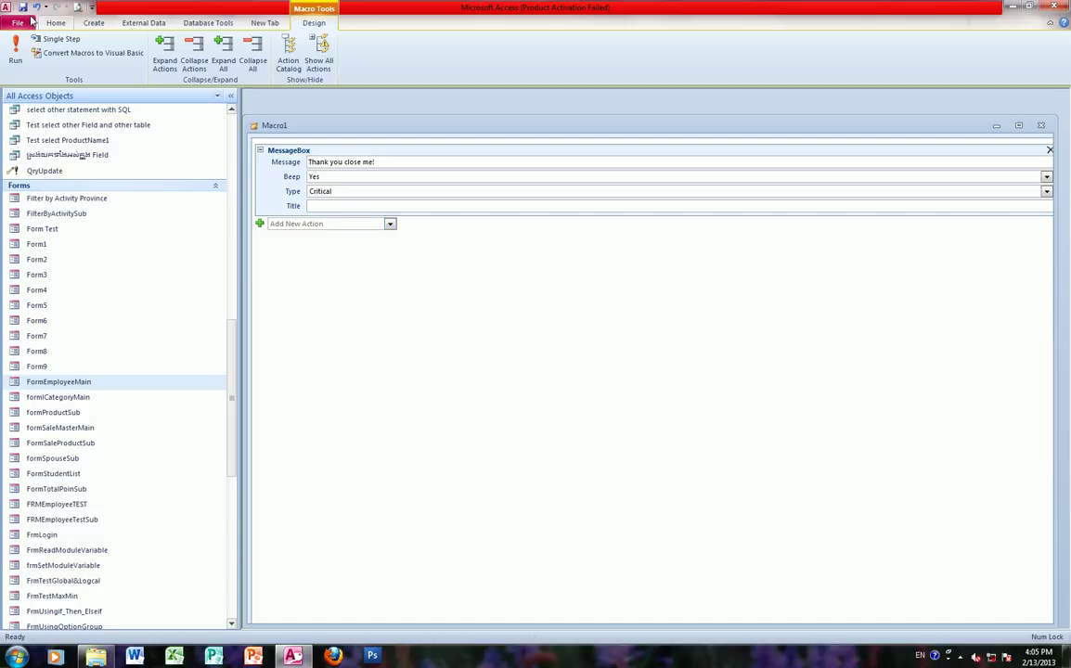
Step: Save the macro under the name Msgbox and close it
click(22, 7)
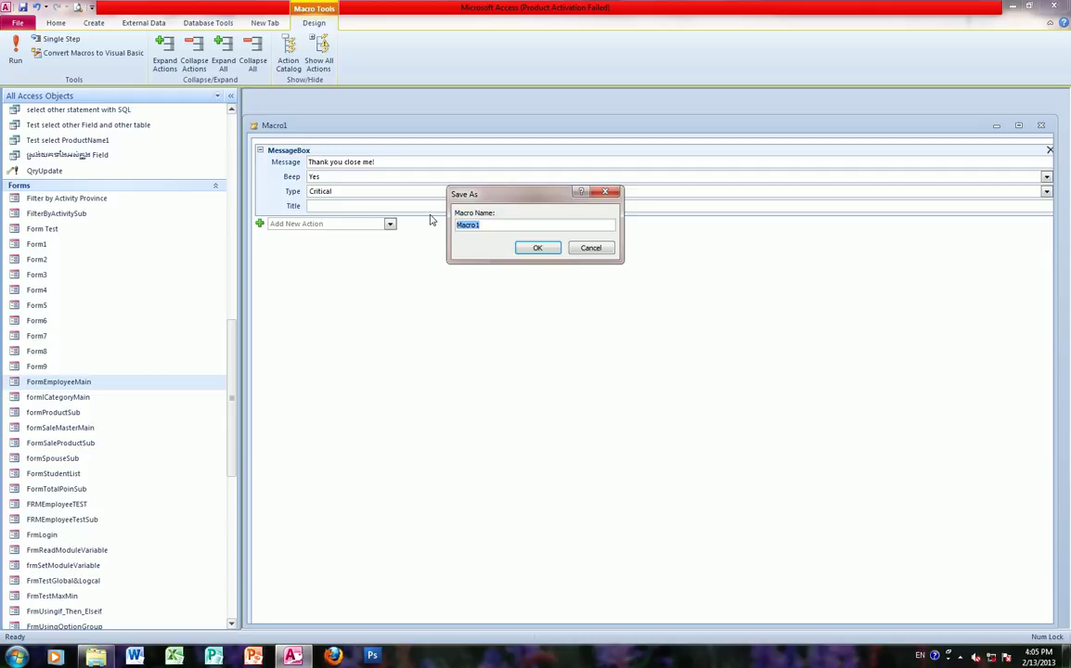
text(Msgbox)
key(Return)
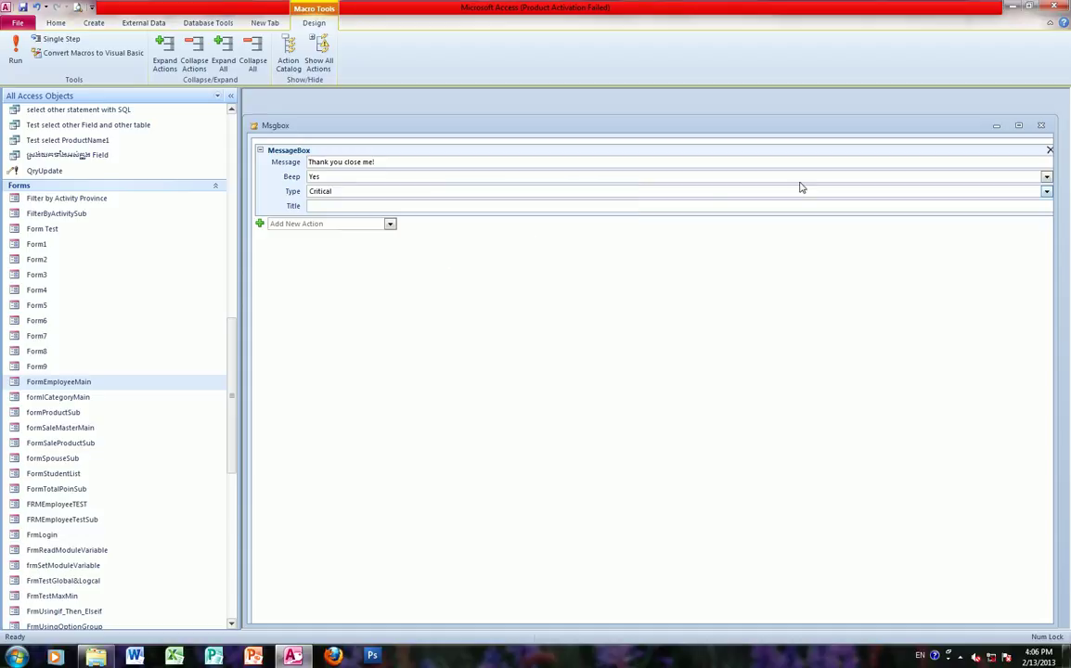
click(1039, 126)
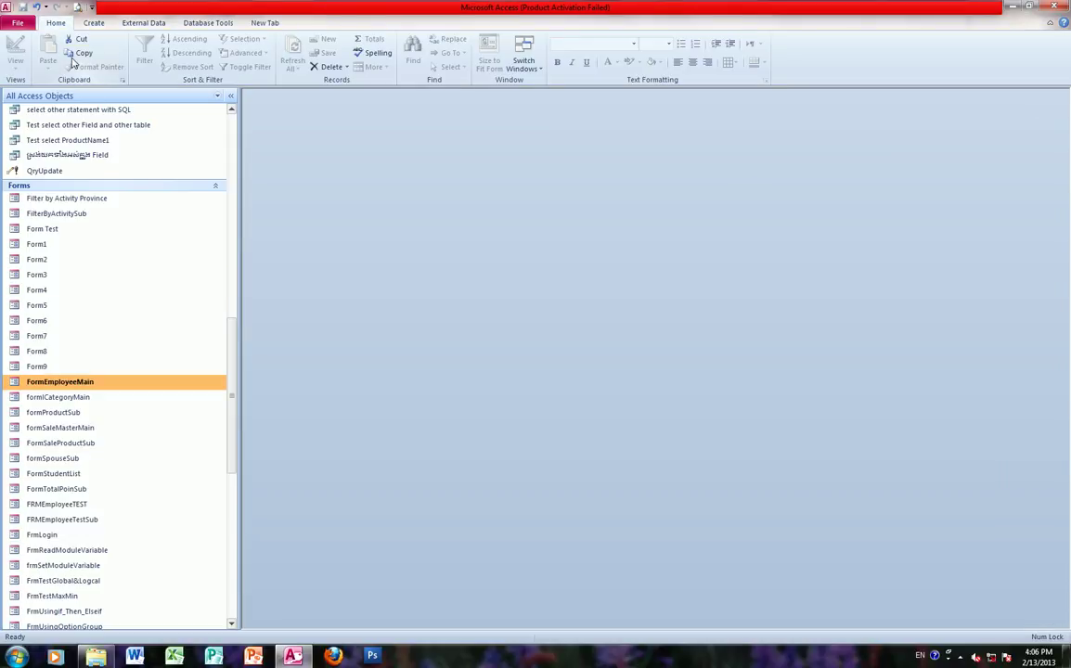
Step: Create a new blank form in Design View and draw a command button near the top of its Detail section
click(100, 25)
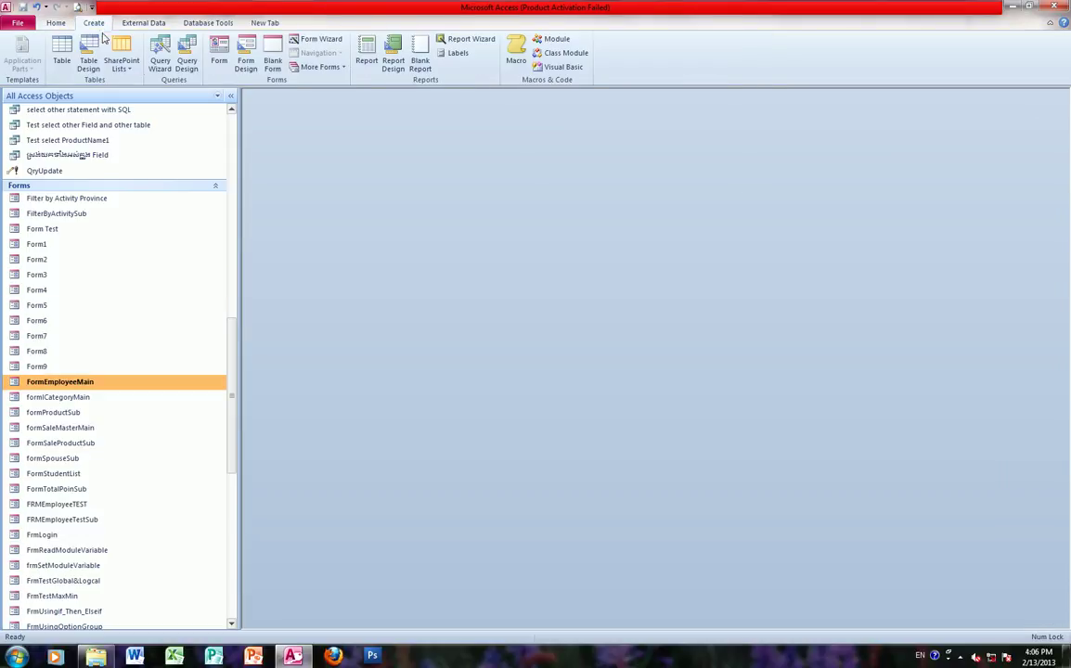
click(247, 61)
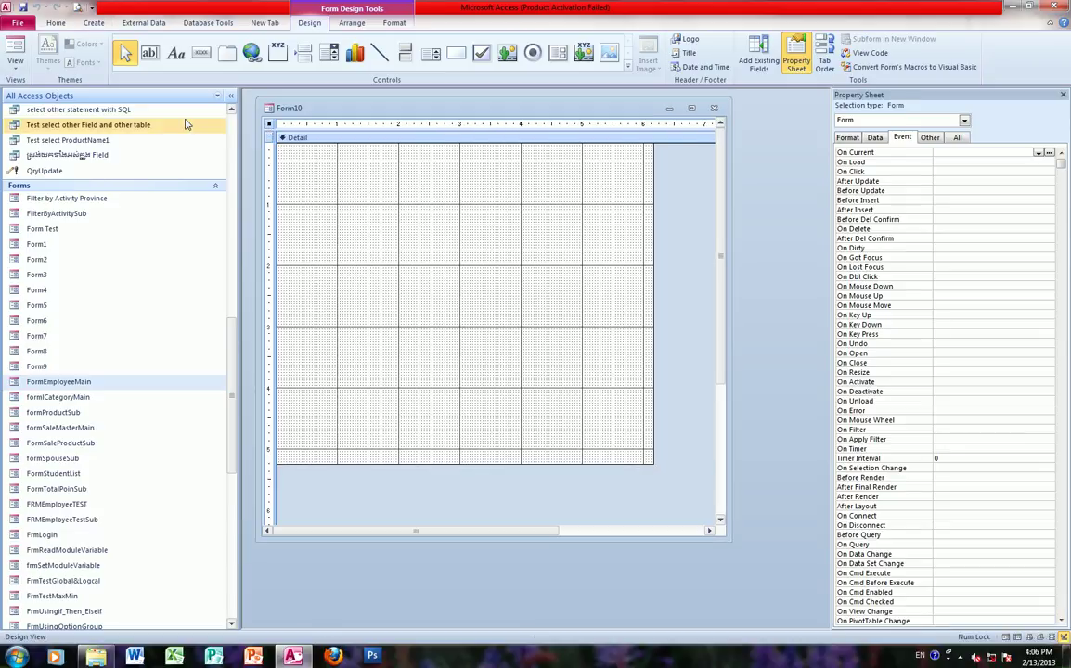
click(199, 54)
drag(363, 173, 449, 208)
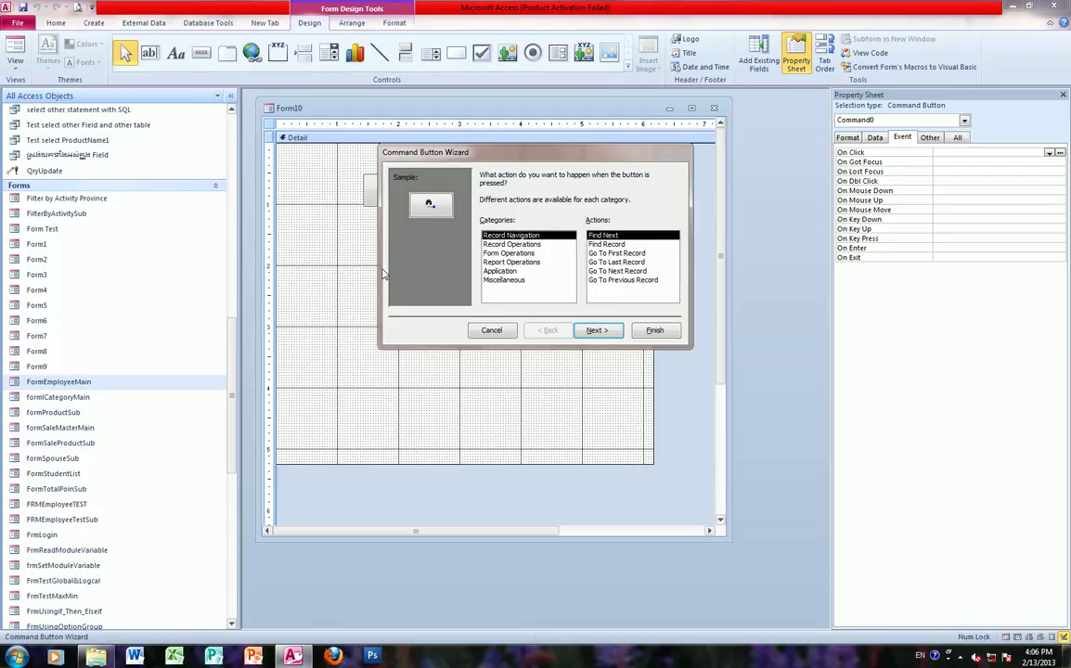
Step: Assign the Run Macro action from the Miscellaneous category to the command button in the wizard
click(503, 280)
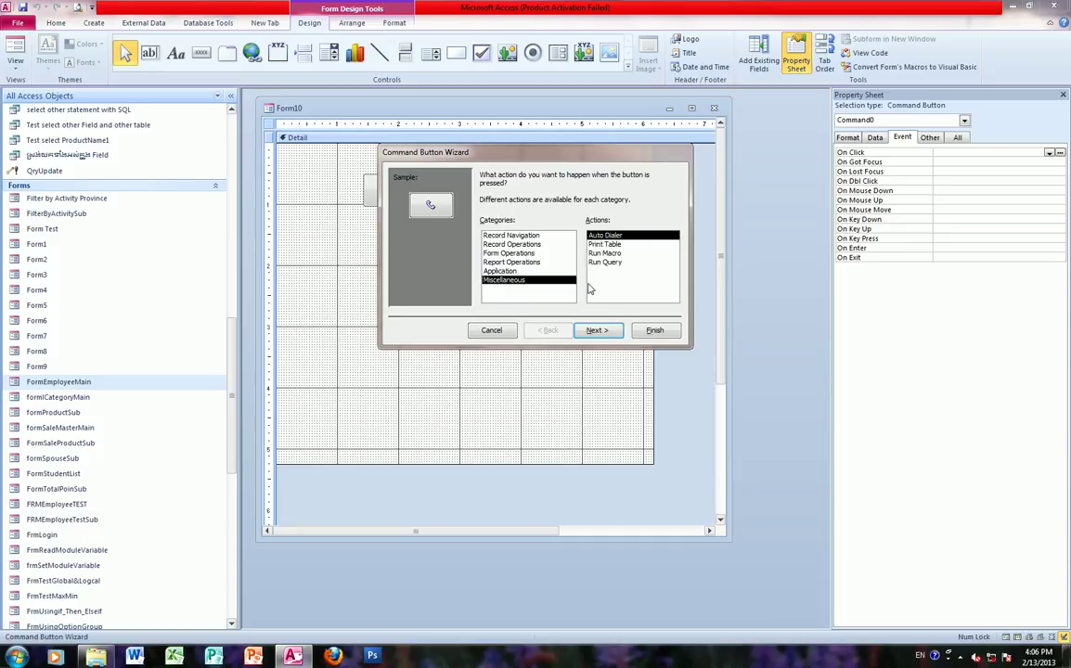
click(606, 253)
click(597, 330)
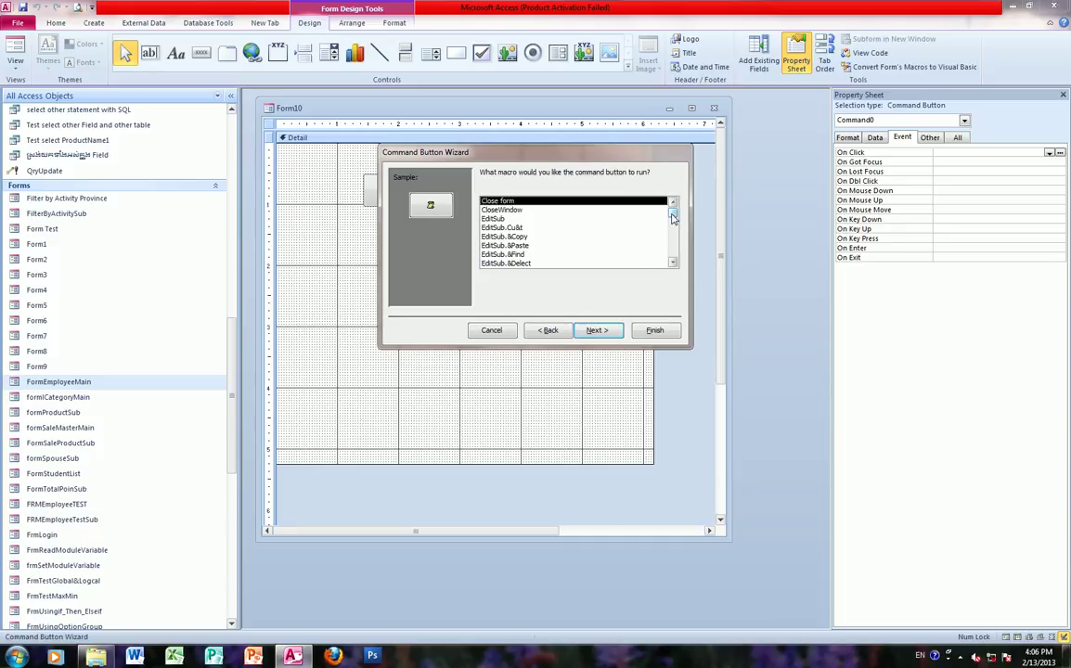
Step: Choose Msgbox as the macro the button runs, keep the MS Access Macro picture and the default button name, and finish the wizard
drag(673, 217, 673, 243)
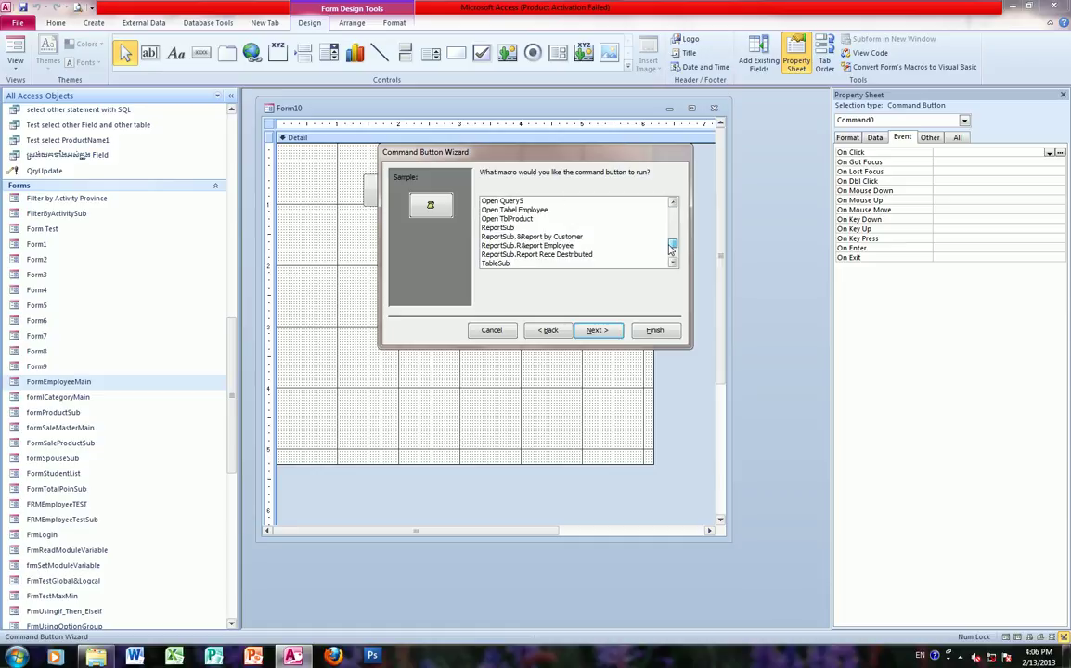
scroll(674, 228, up, 5)
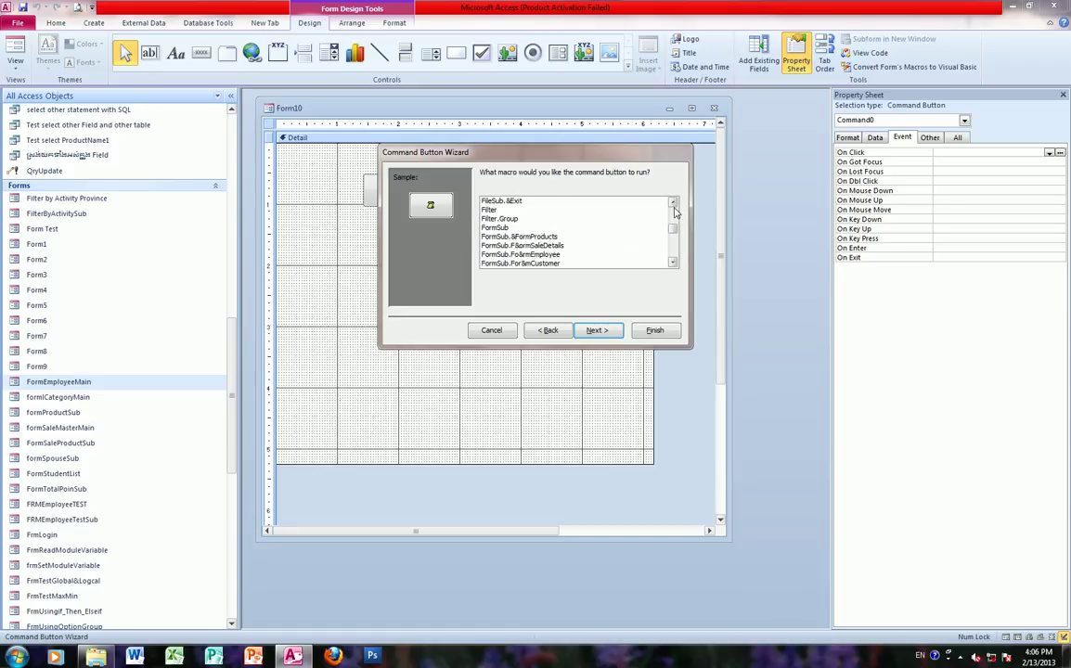
click(674, 262)
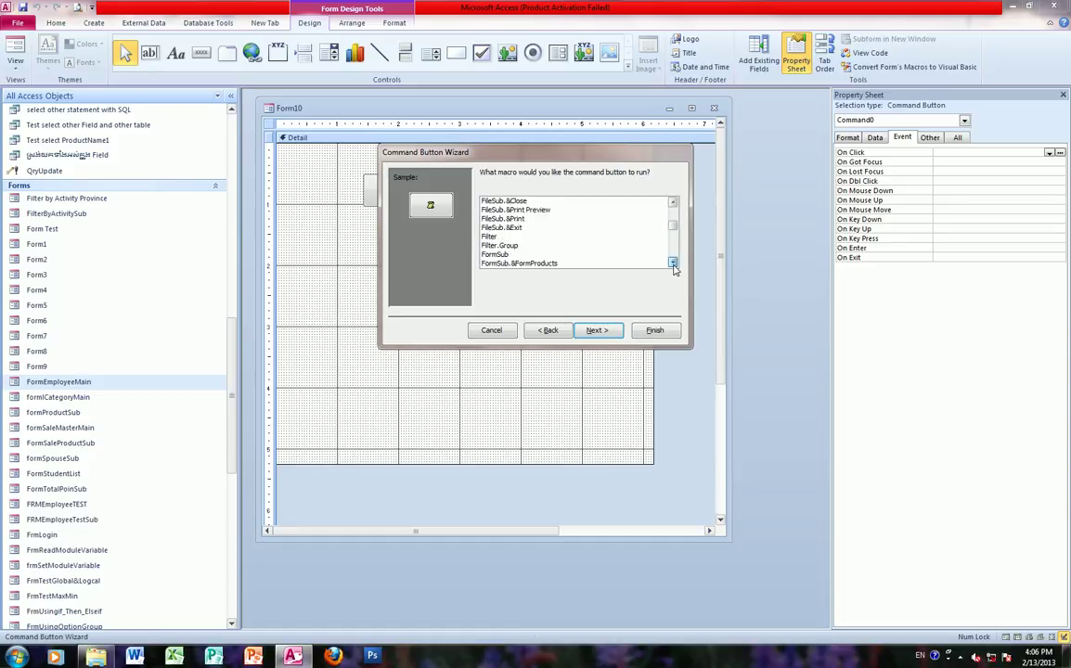
click(673, 263)
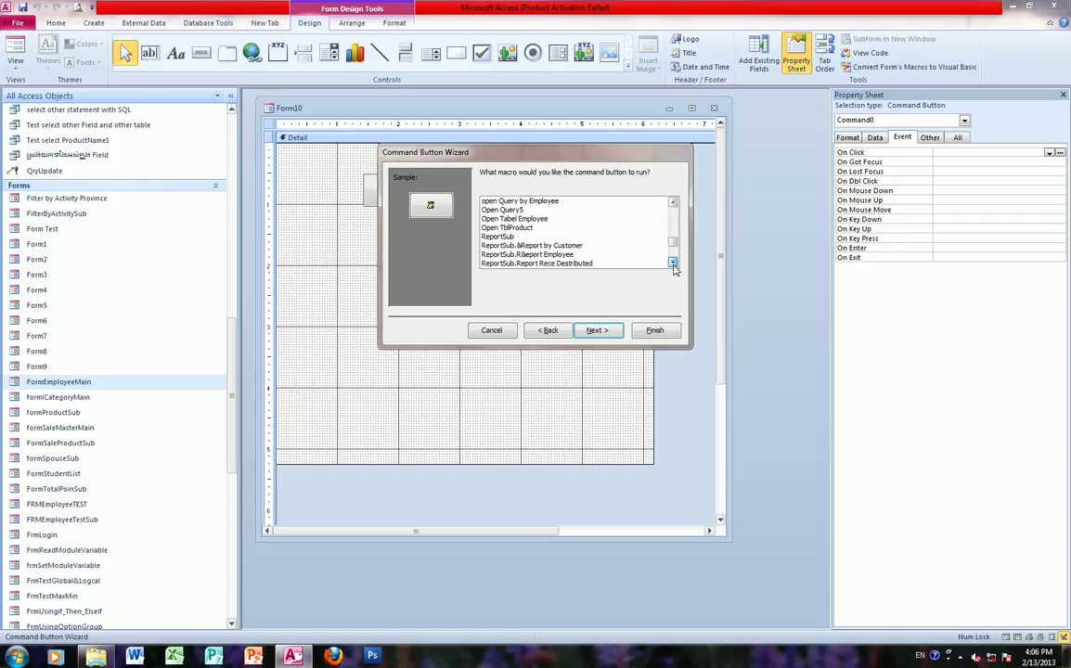
click(674, 262)
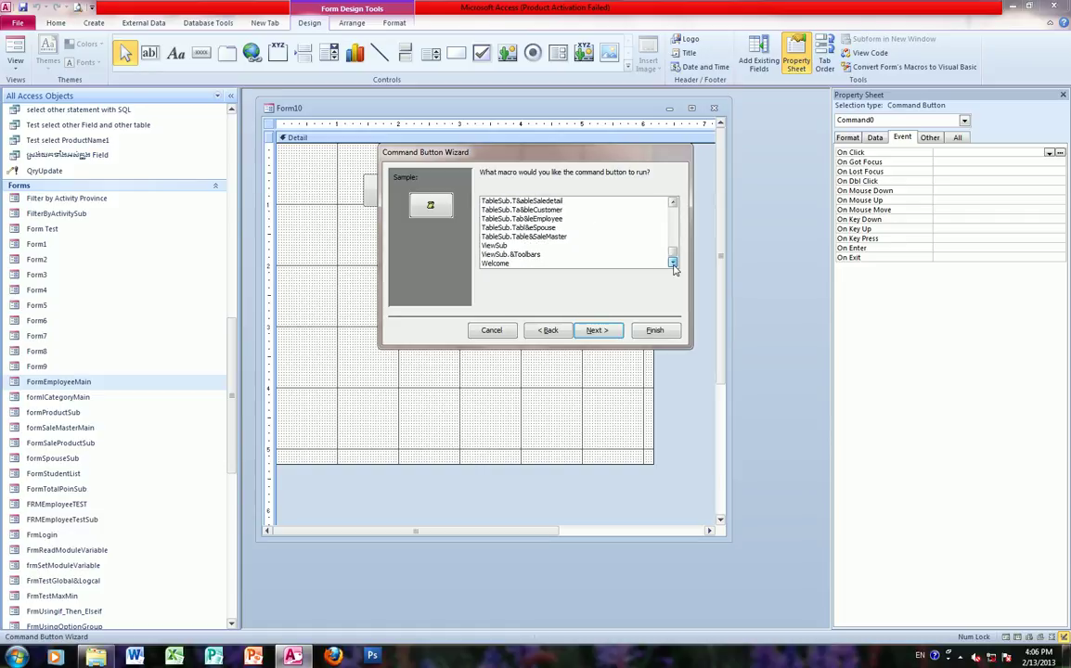
click(674, 203)
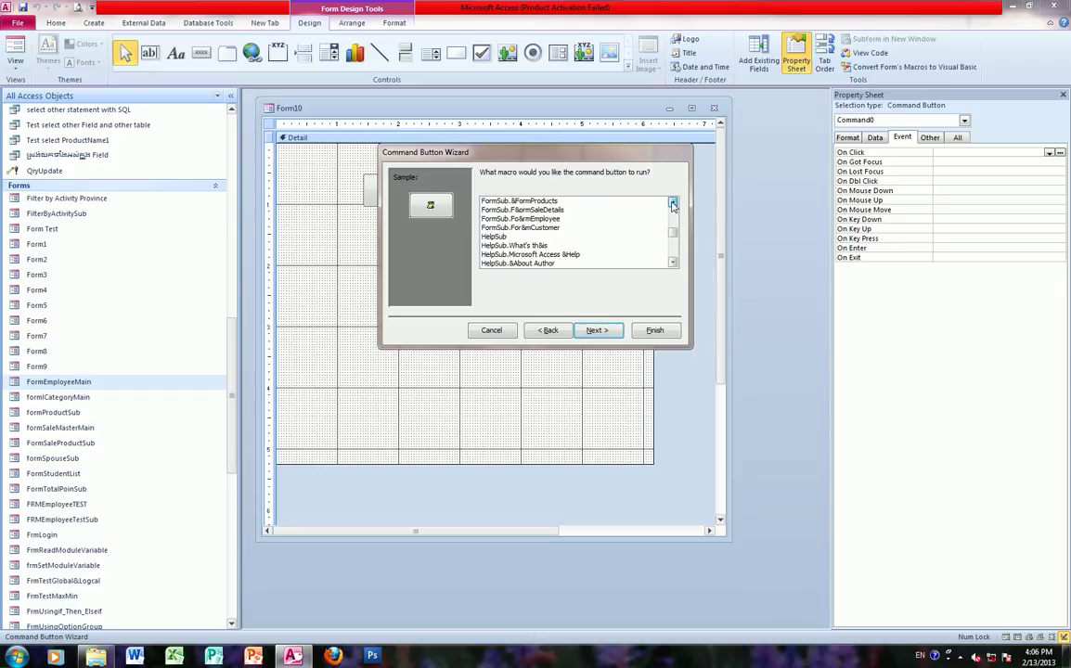
click(674, 263)
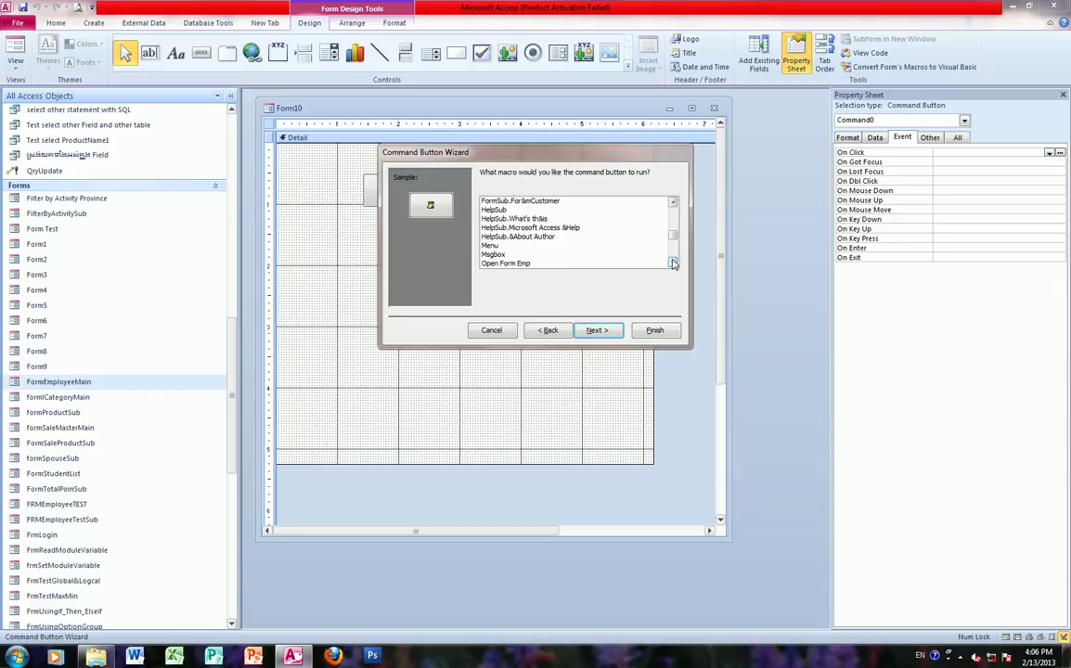
click(506, 254)
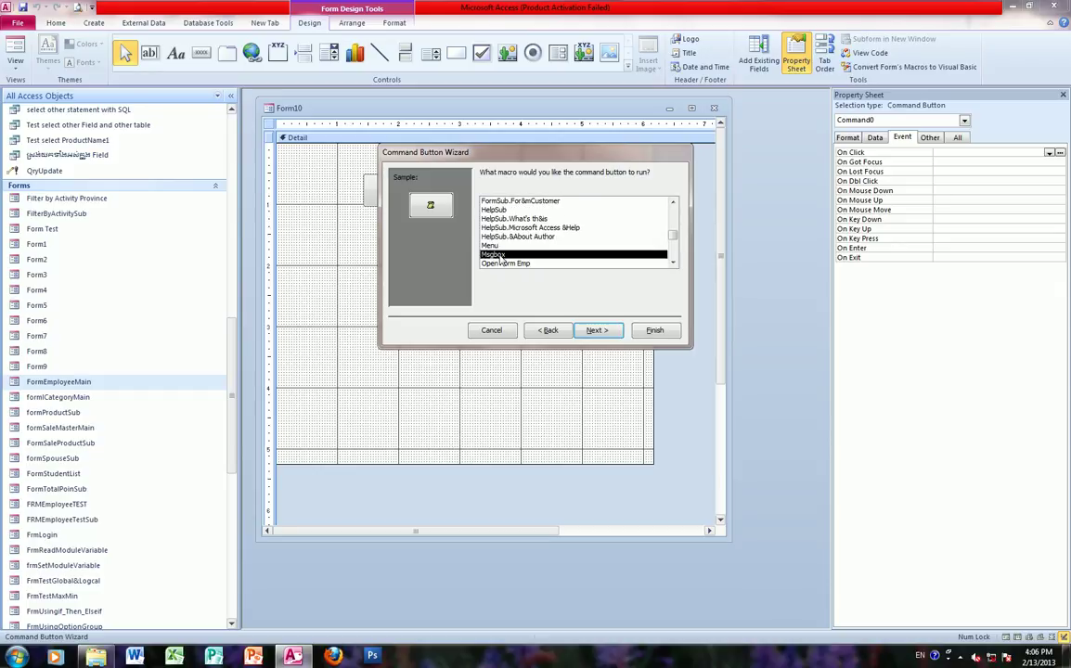
click(598, 331)
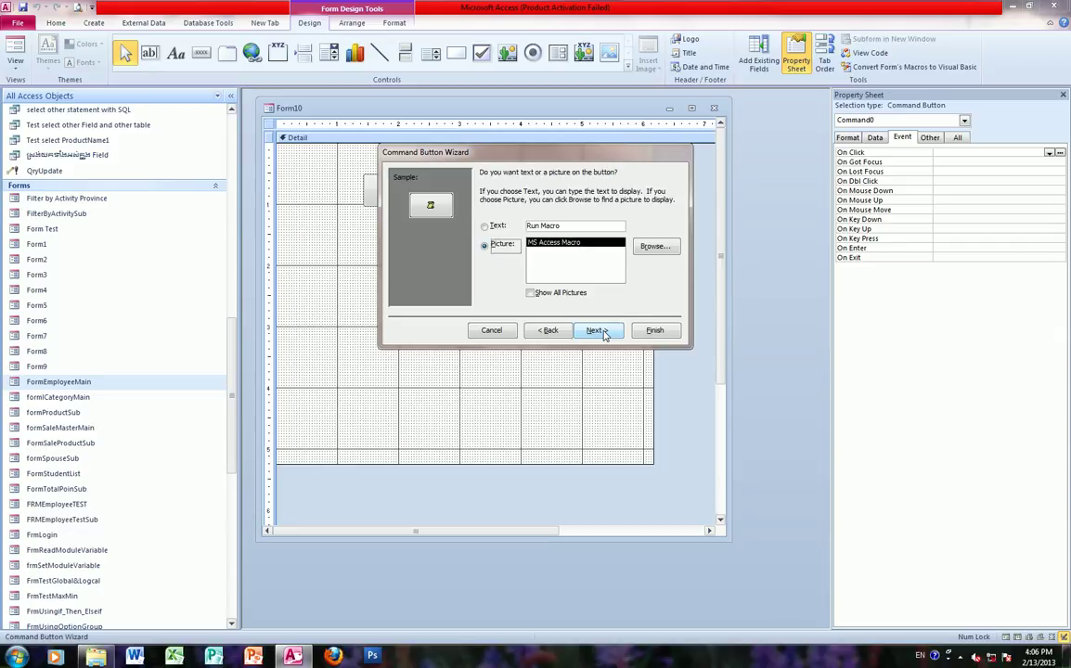
click(596, 331)
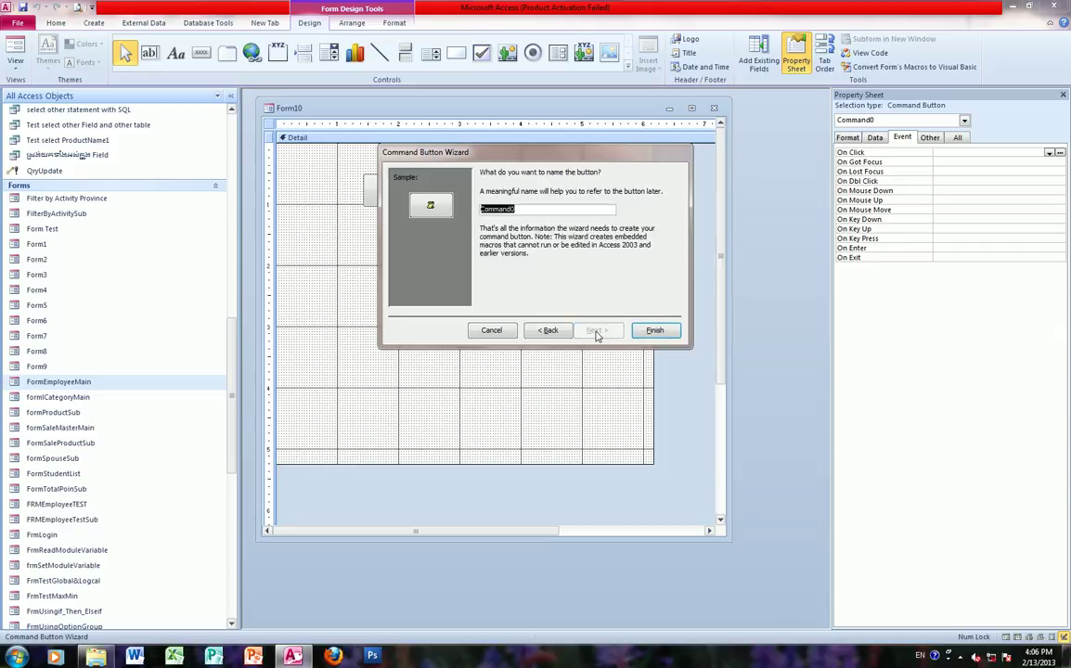
click(649, 333)
Step: Test the command button in Form View, dismiss its message box, and close the form without saving it
click(9, 61)
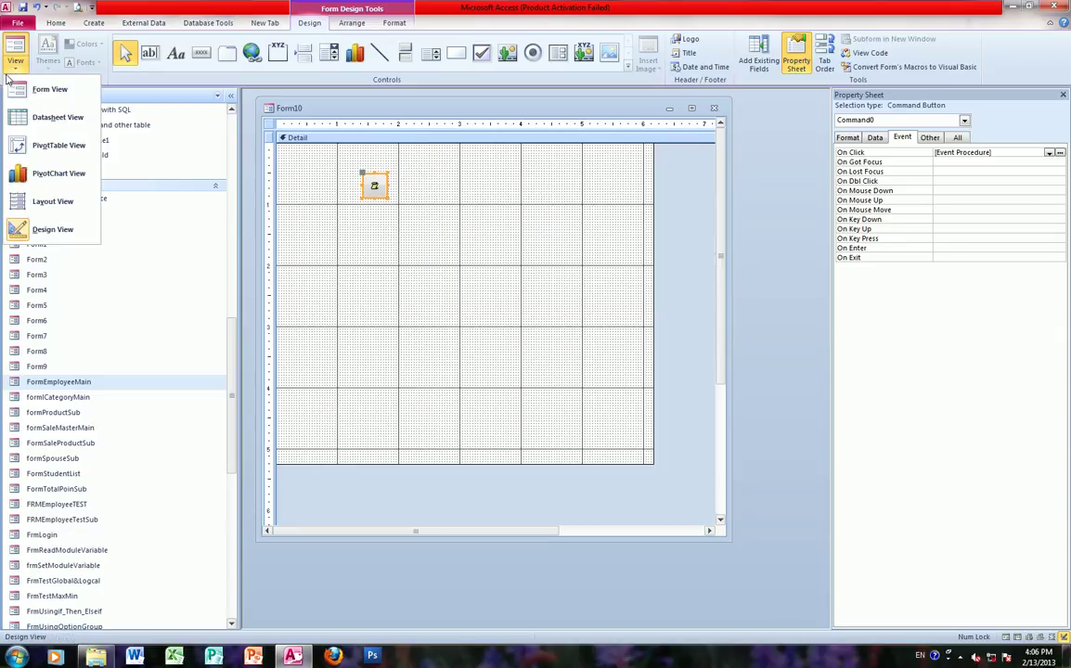
click(41, 89)
click(370, 159)
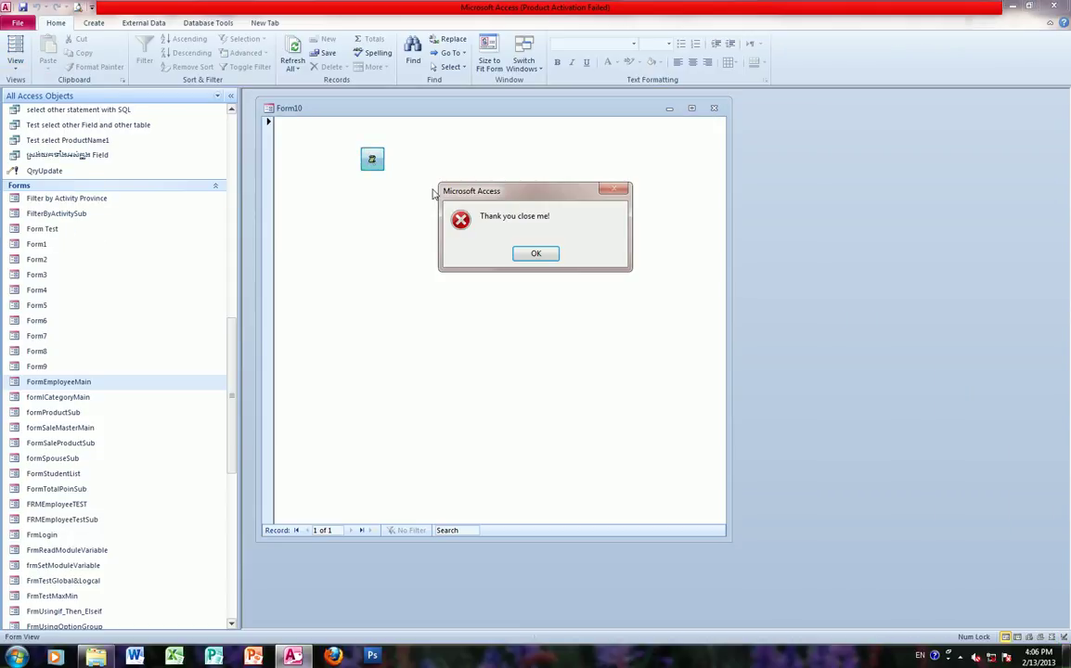
drag(527, 187, 581, 181)
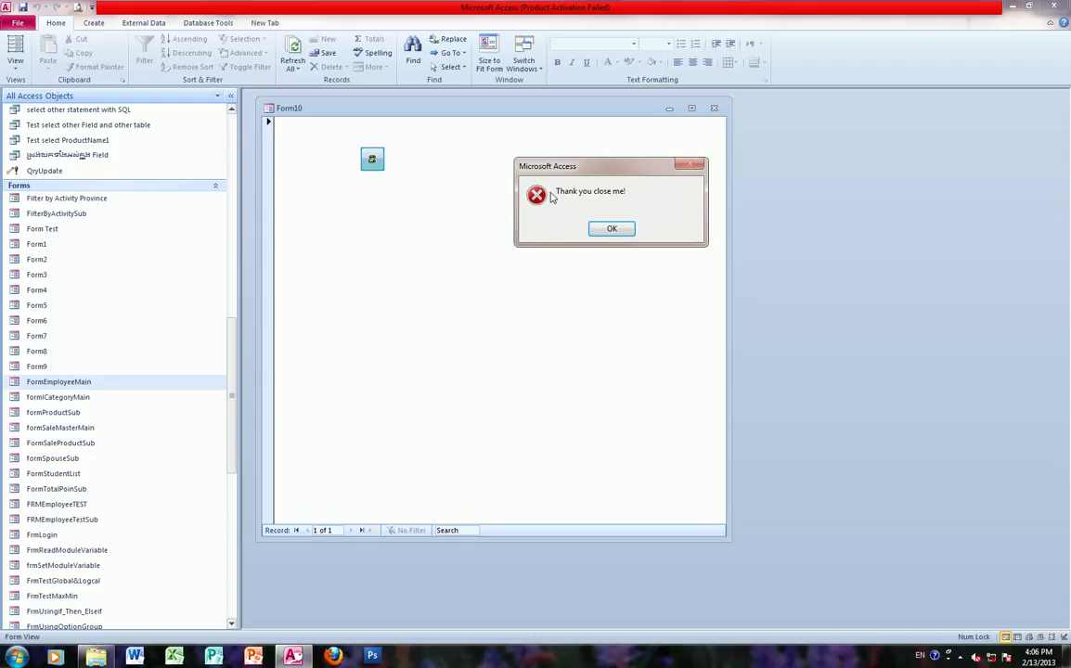
click(612, 230)
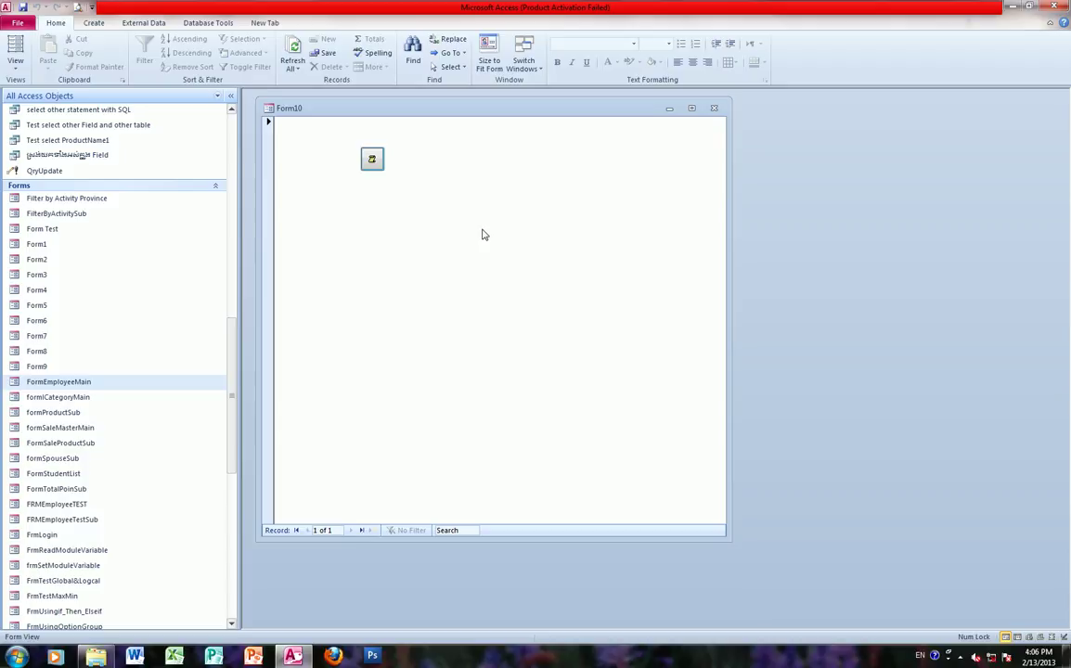
click(713, 107)
click(536, 360)
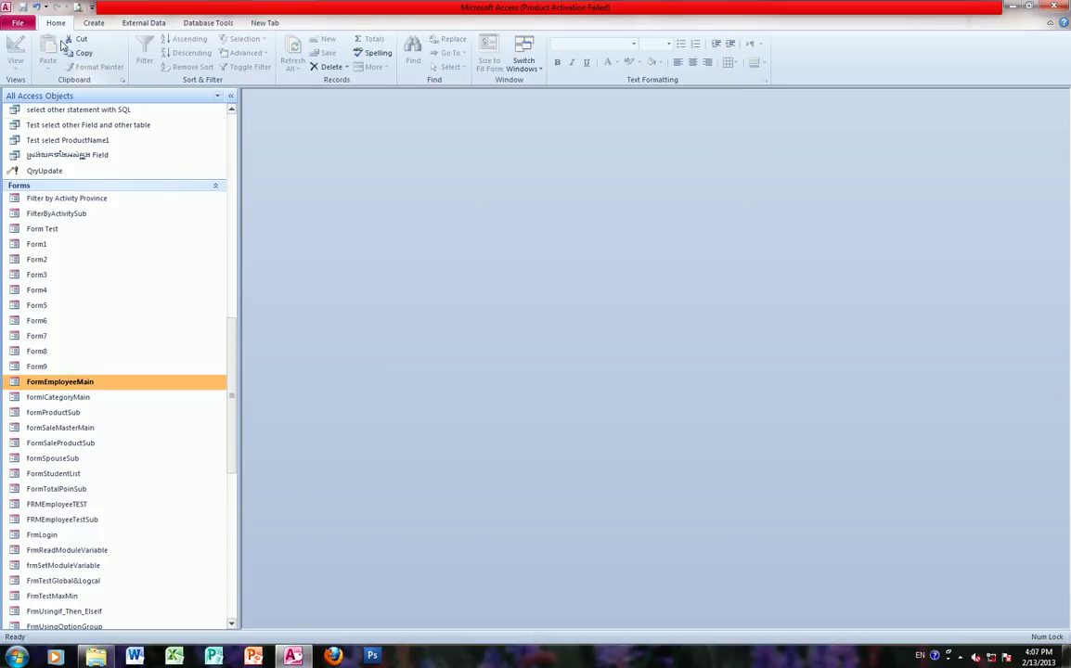
Step: Create a new macro and add the QuitAccess action to it
click(93, 23)
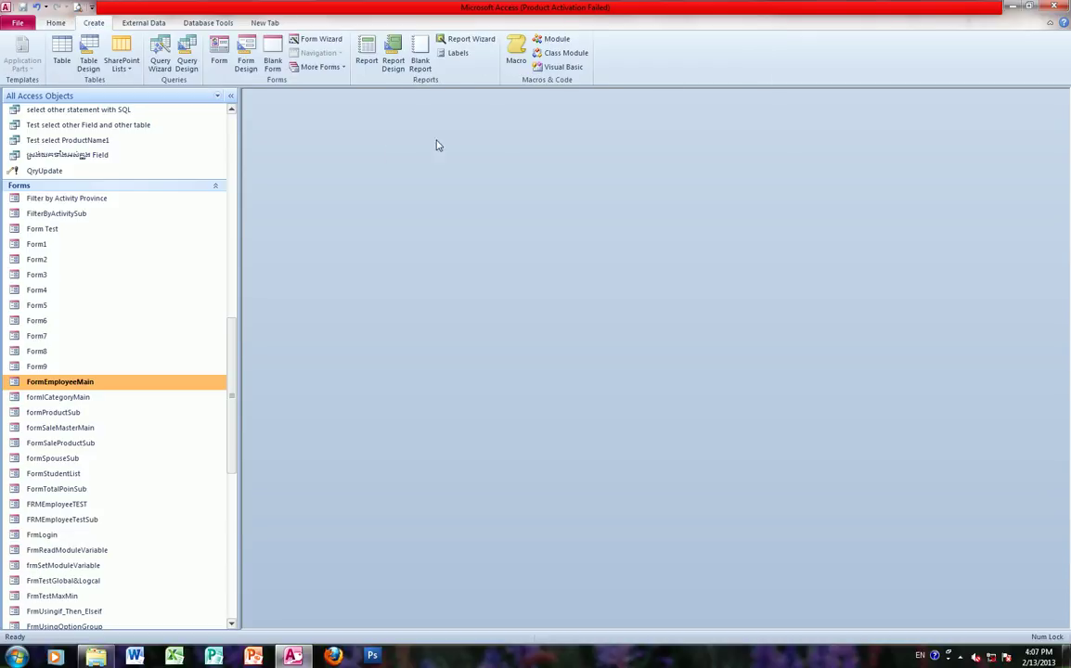
click(516, 51)
click(390, 152)
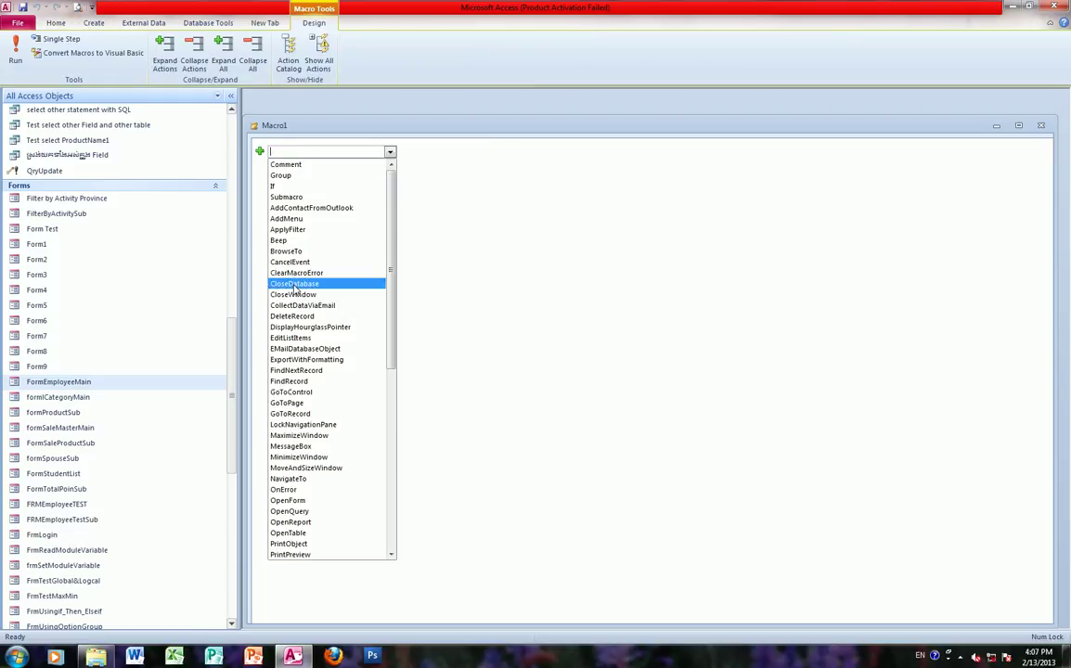
drag(389, 237, 405, 328)
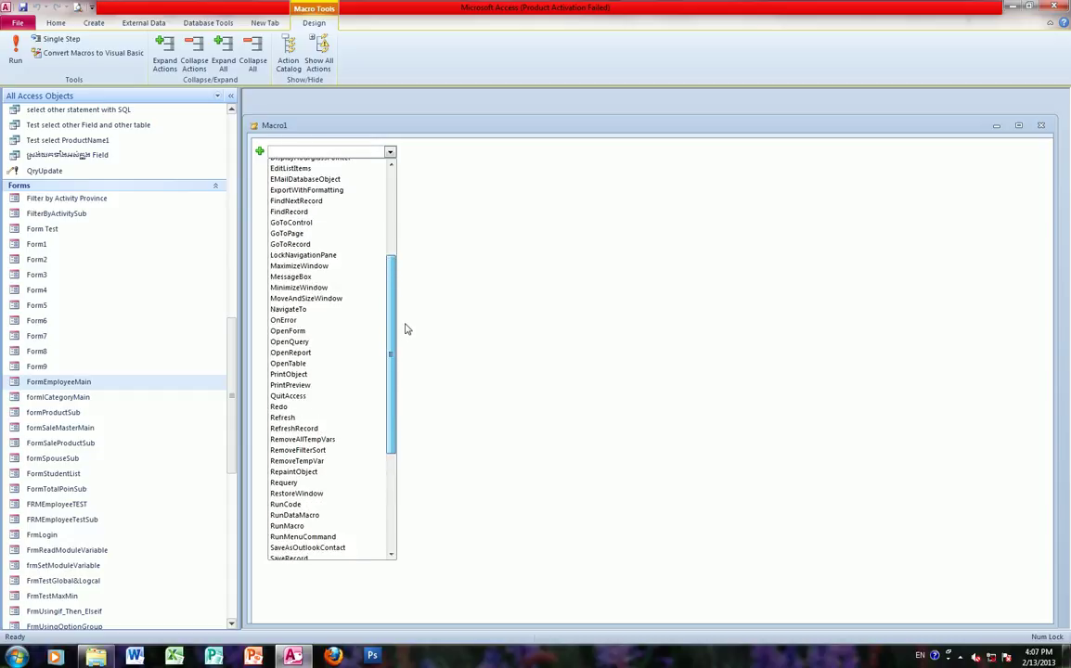
drag(405, 329, 387, 443)
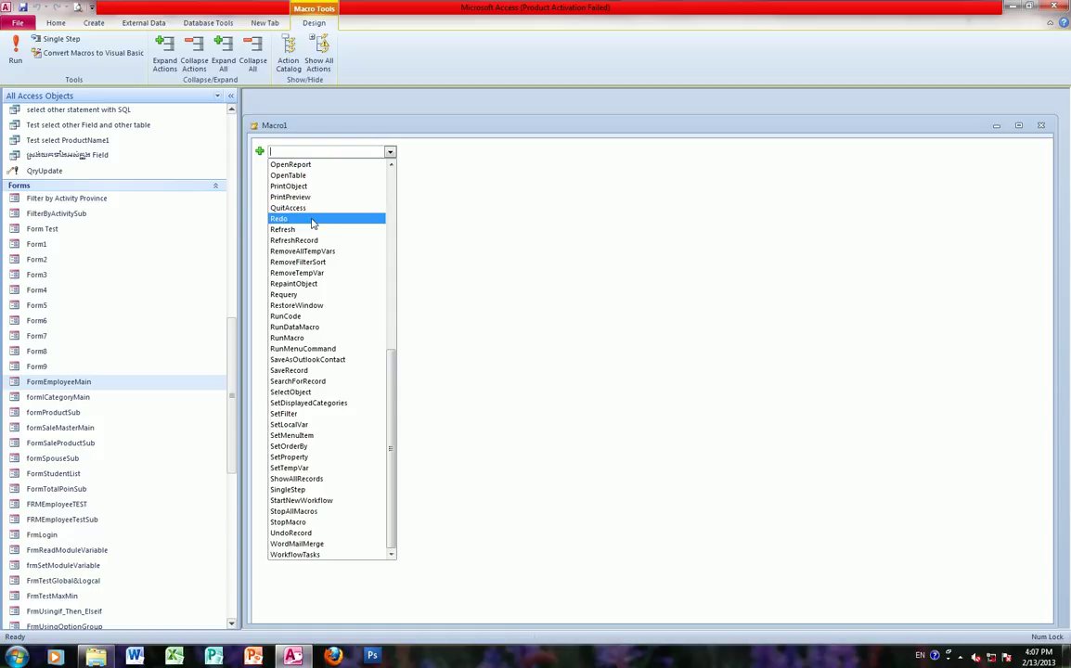
key(Up)
key(Up)
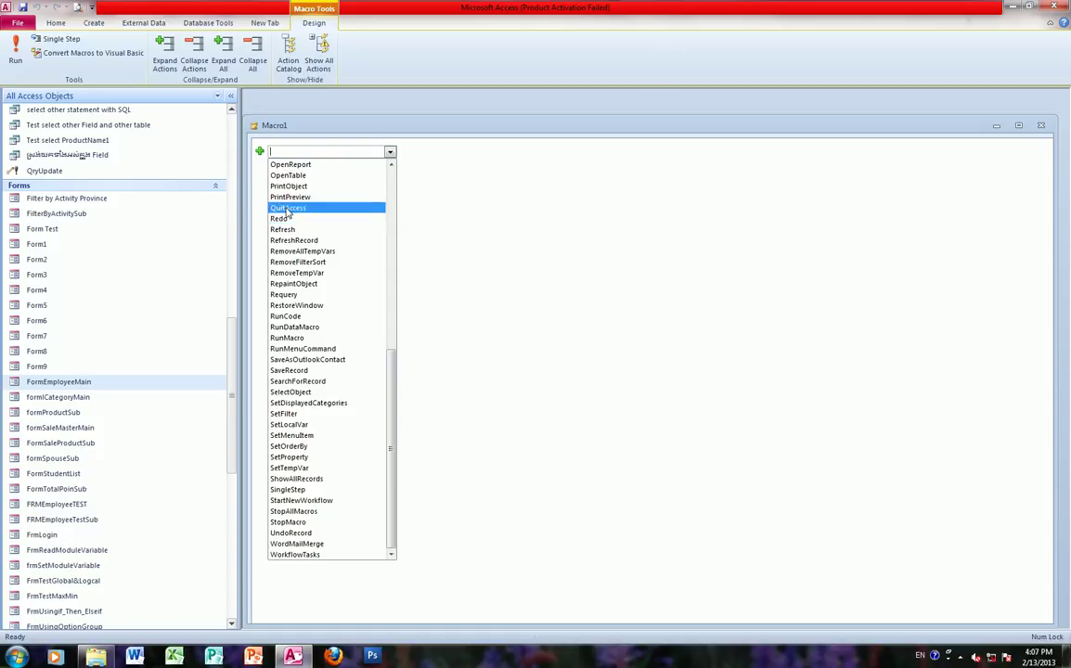
click(280, 208)
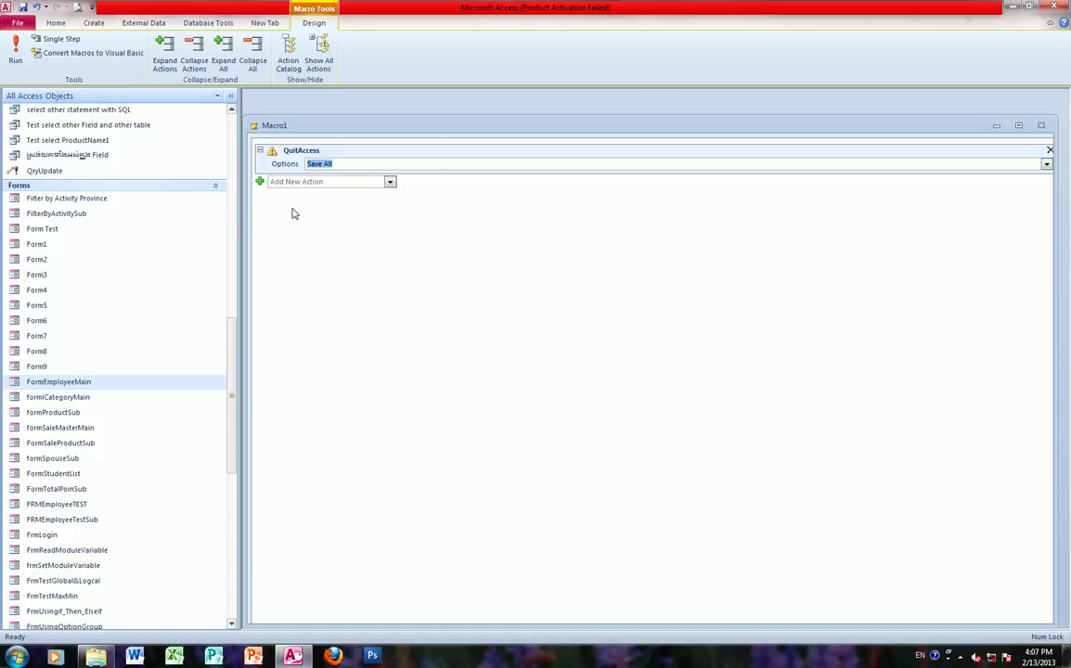
Step: Set the Options argument of the QuitAccess action to Save All
click(358, 165)
click(1046, 164)
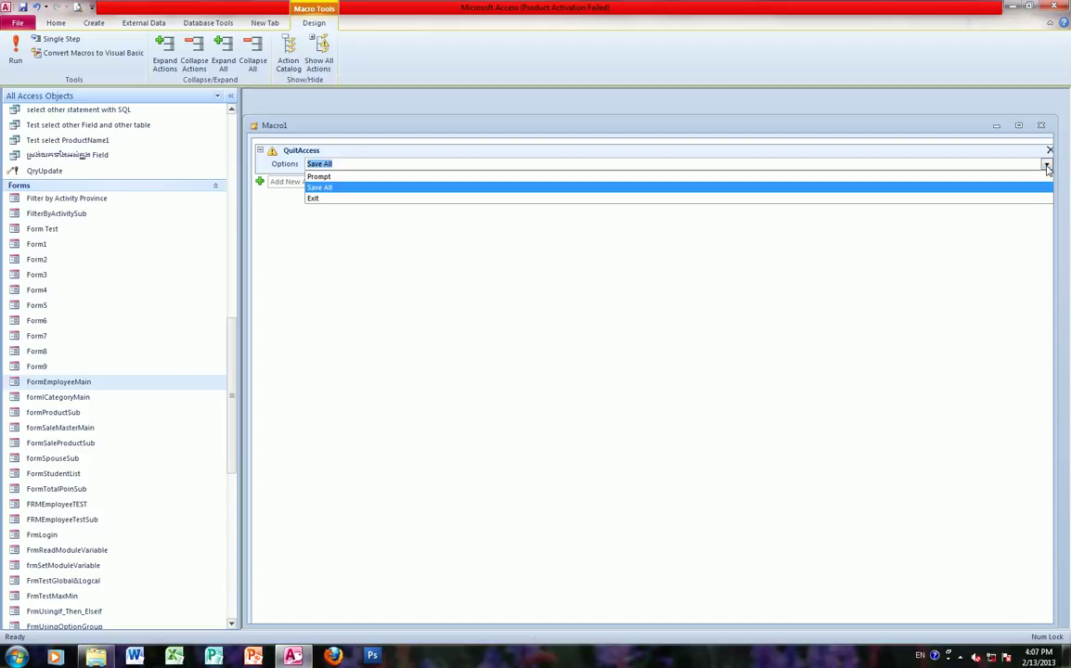
click(363, 189)
click(1047, 165)
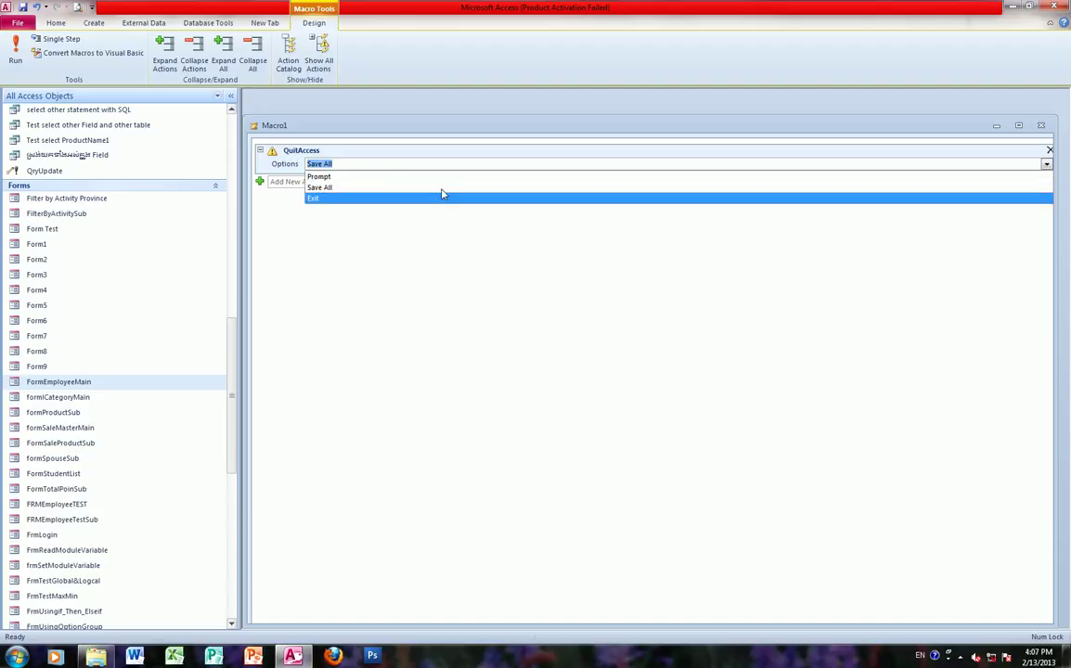
click(373, 190)
Step: Add a second QuitAccess action below the first one and delete it again
click(390, 182)
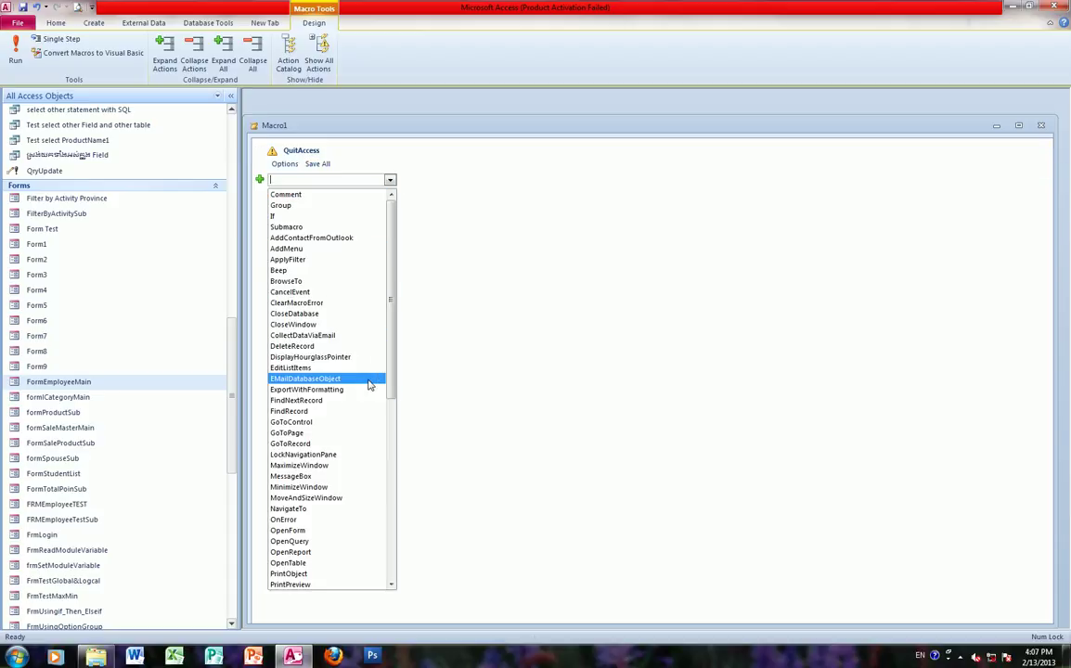
scroll(340, 427, down, 11)
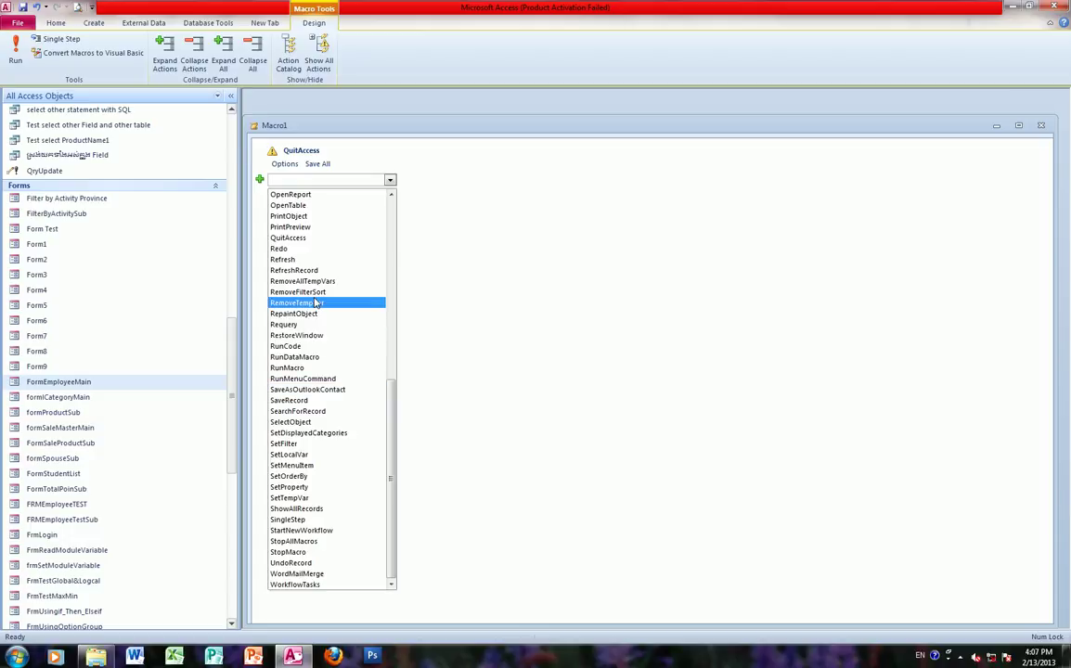
scroll(296, 362, up, 3)
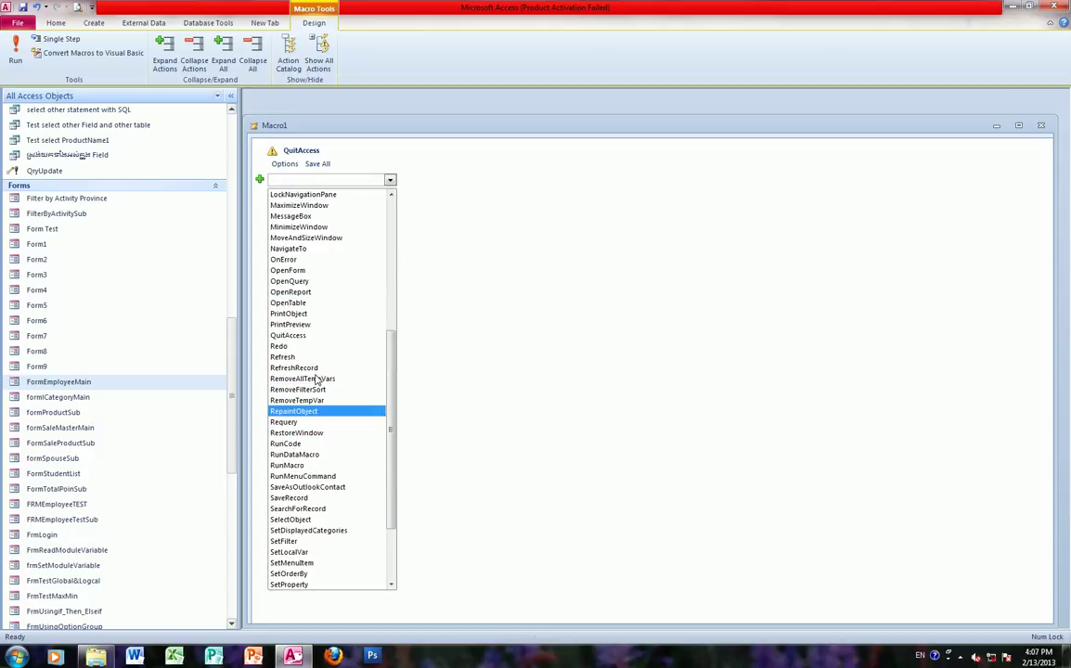
click(297, 336)
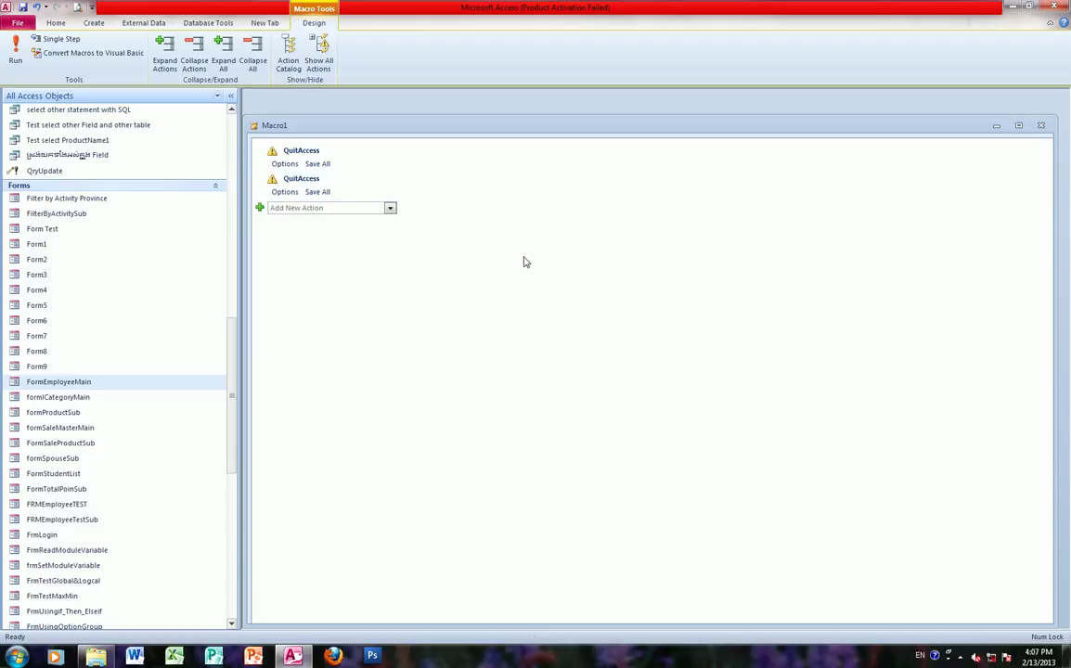
click(411, 190)
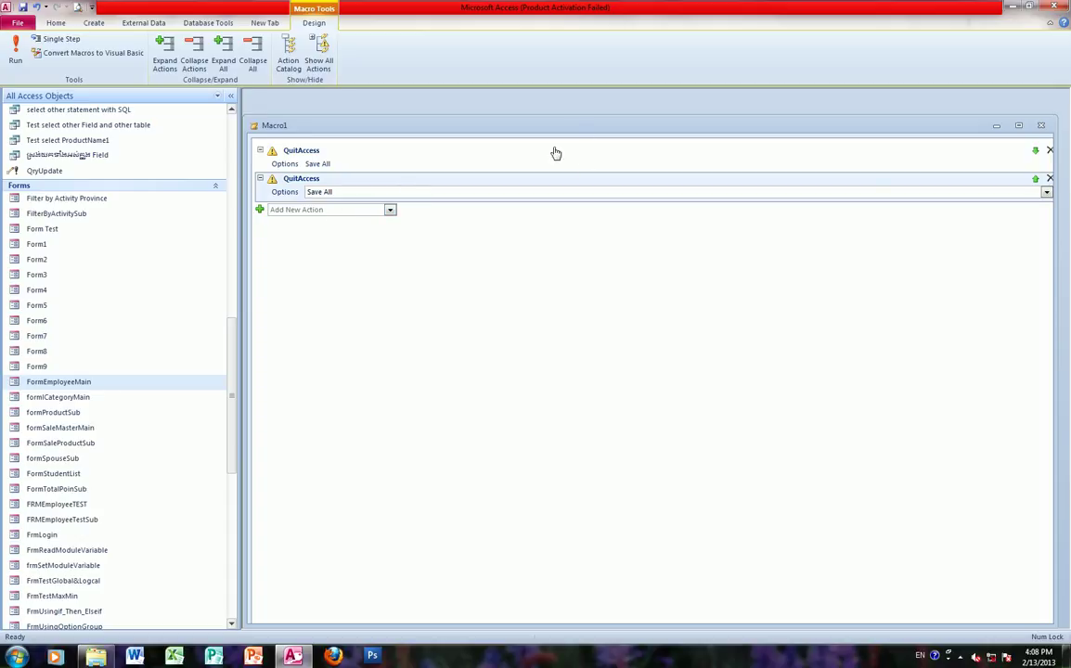
click(1049, 179)
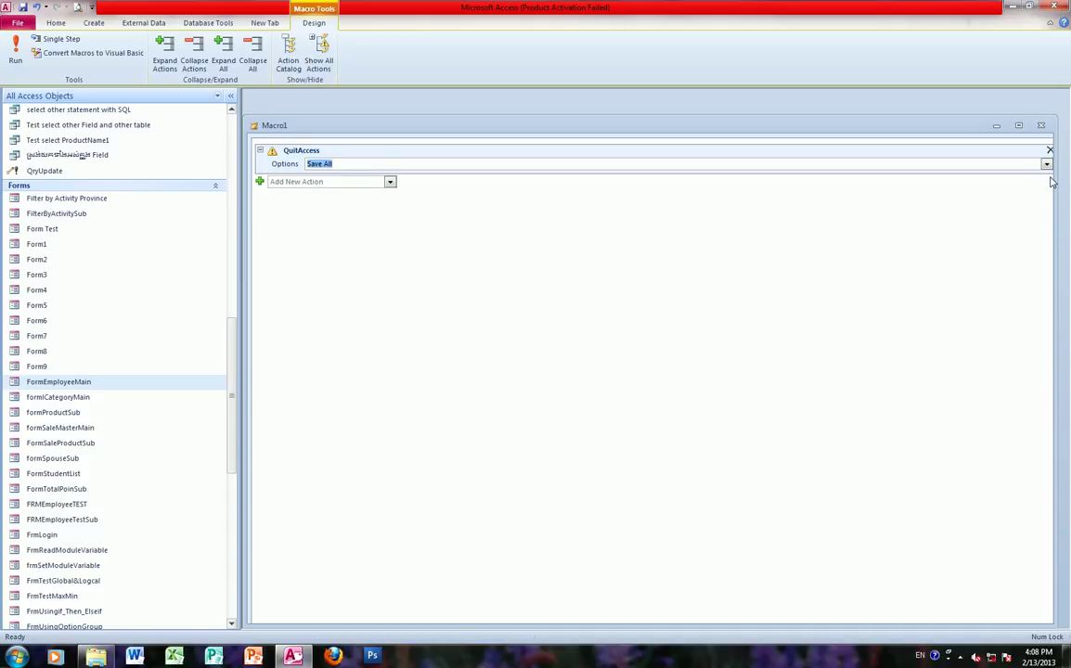
click(479, 191)
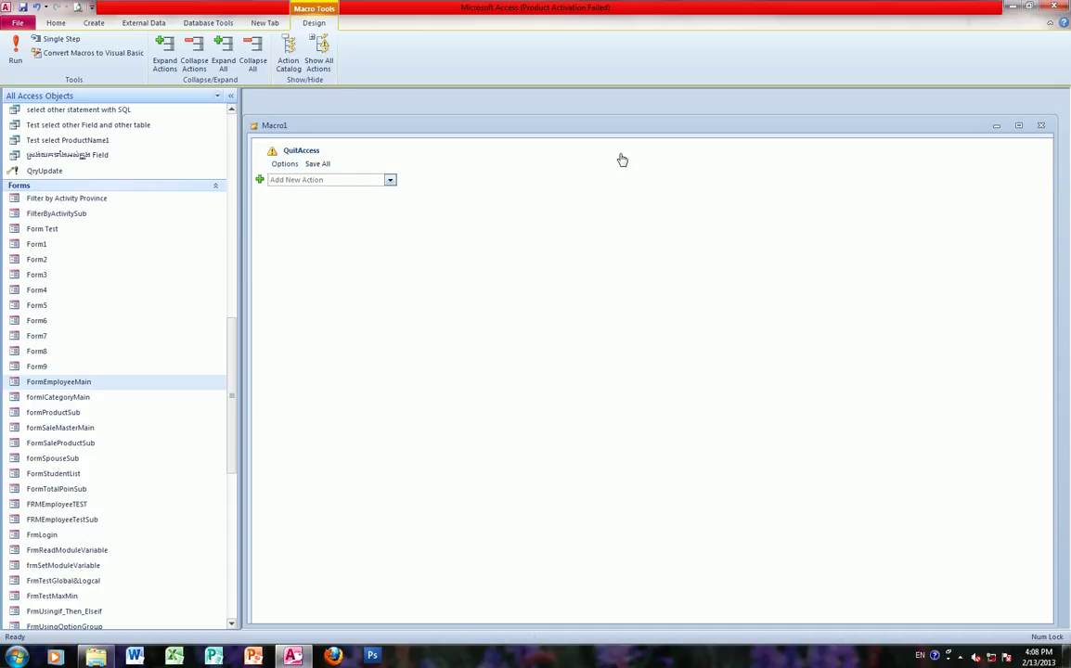
Step: Save the macro under the name QuitAccess, dismissing the Windows color scheme notice, and close the macro
click(23, 6)
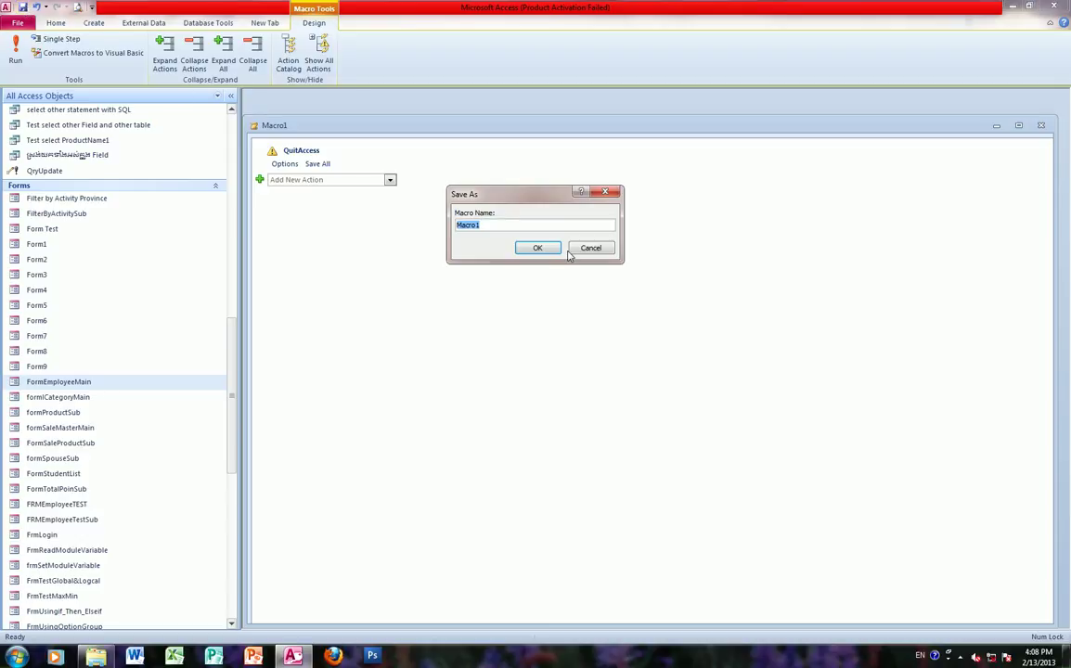
key(BackSpace)
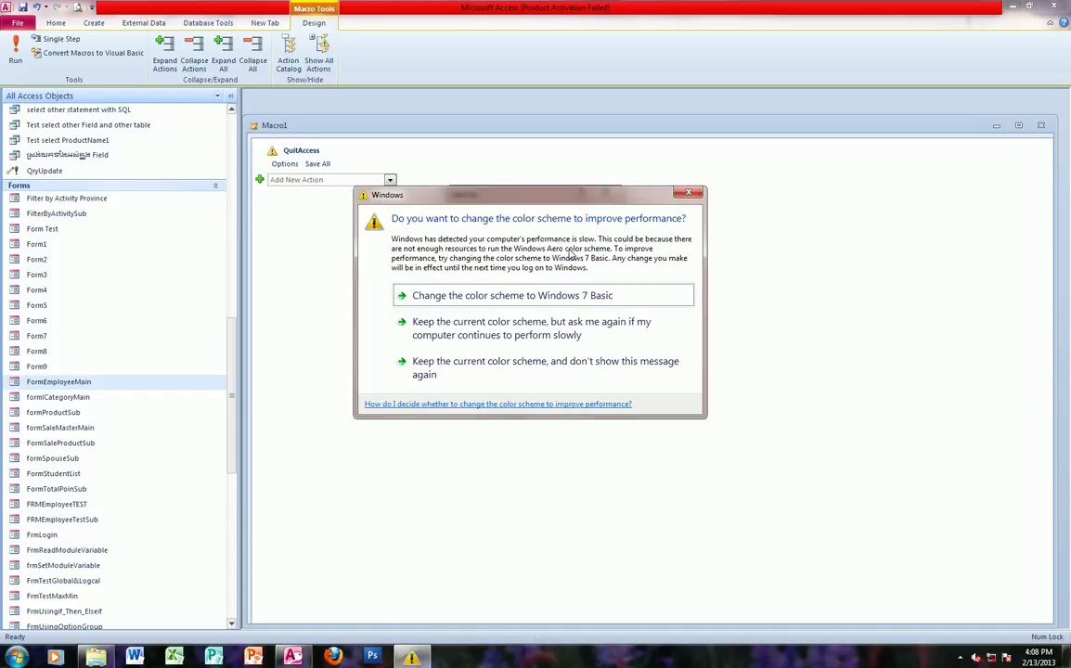
click(688, 193)
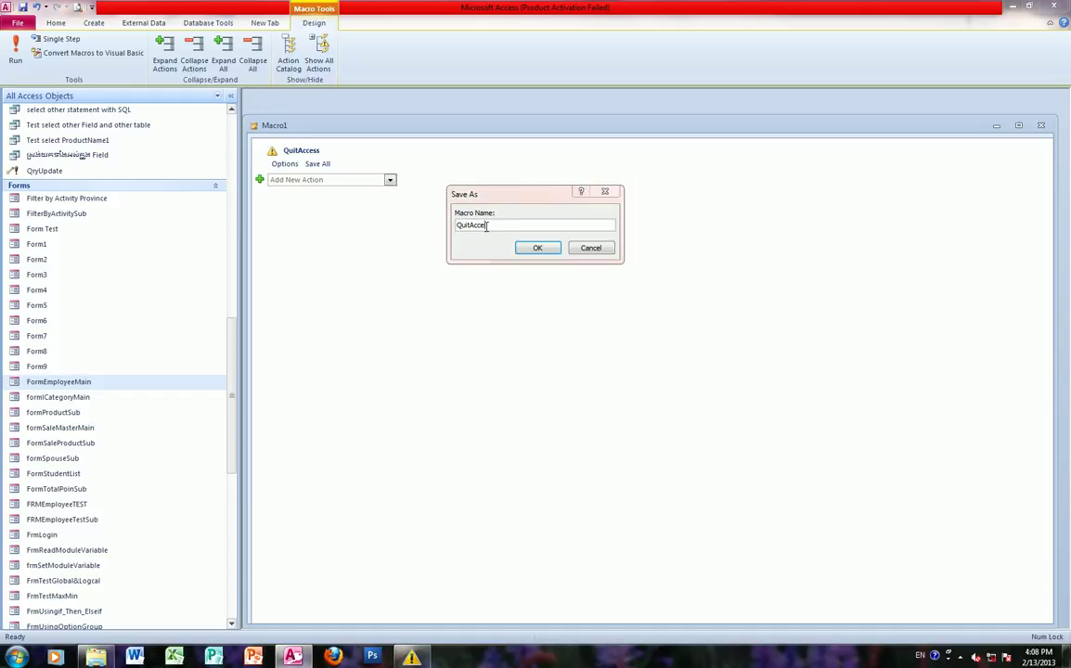
click(535, 248)
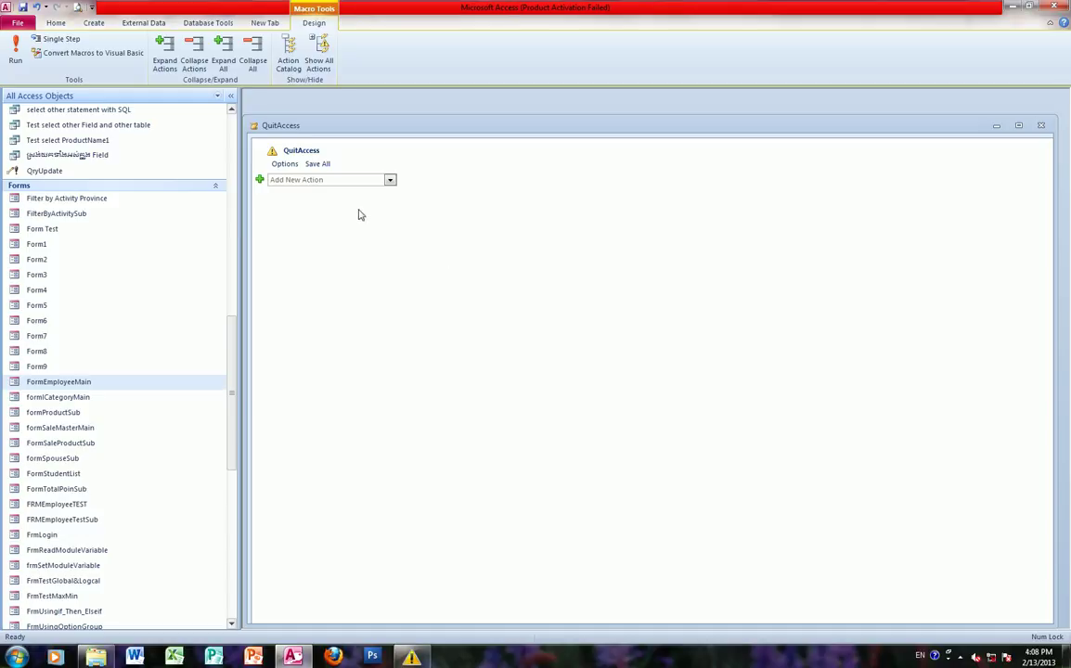
click(1040, 127)
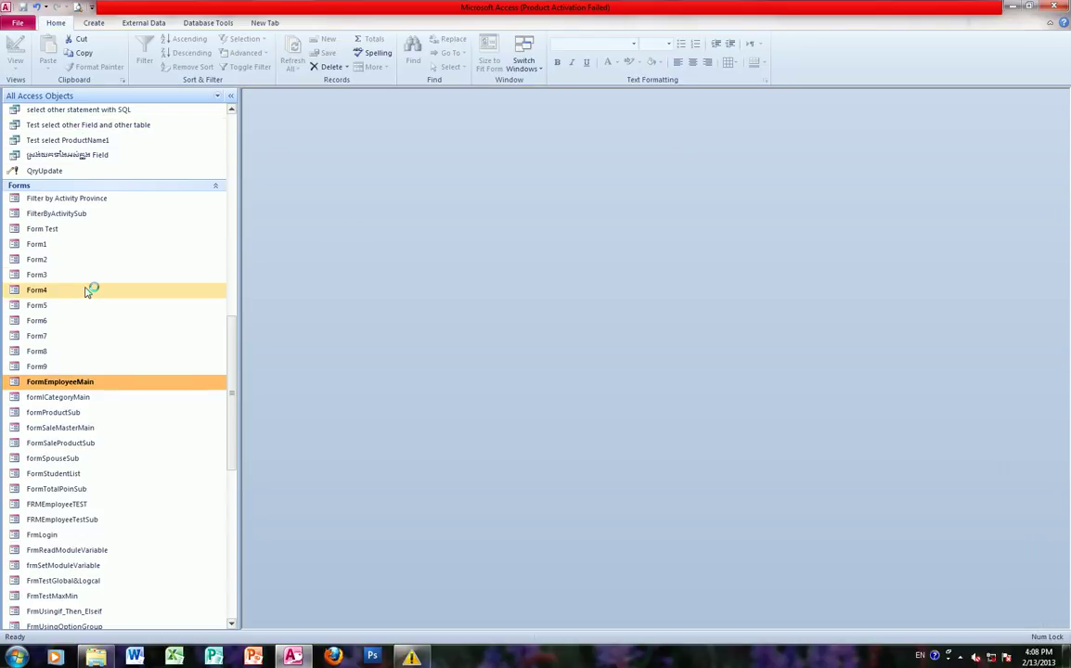
Step: Create a new blank form in Design View and draw a command button near the middle of its Detail section
click(93, 22)
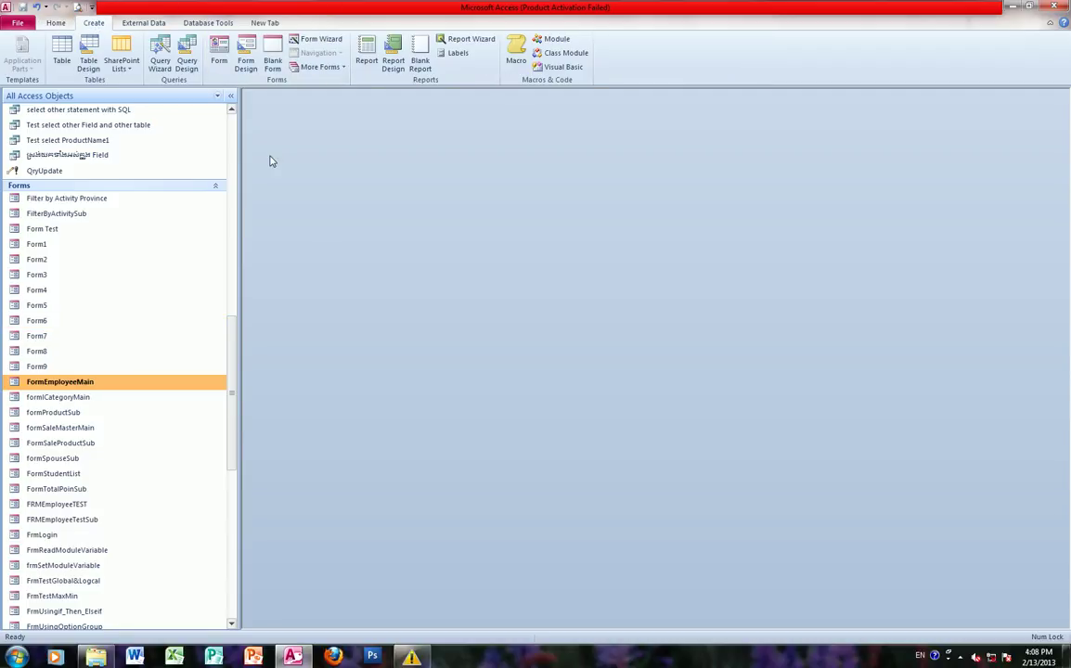
click(246, 59)
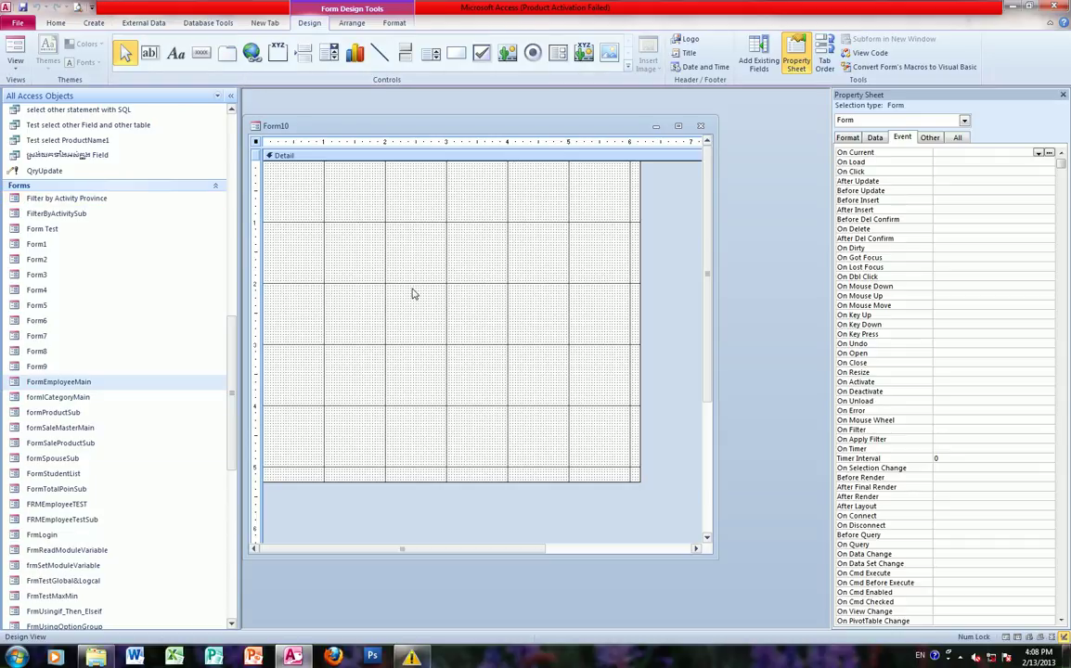
click(202, 52)
drag(423, 275, 483, 303)
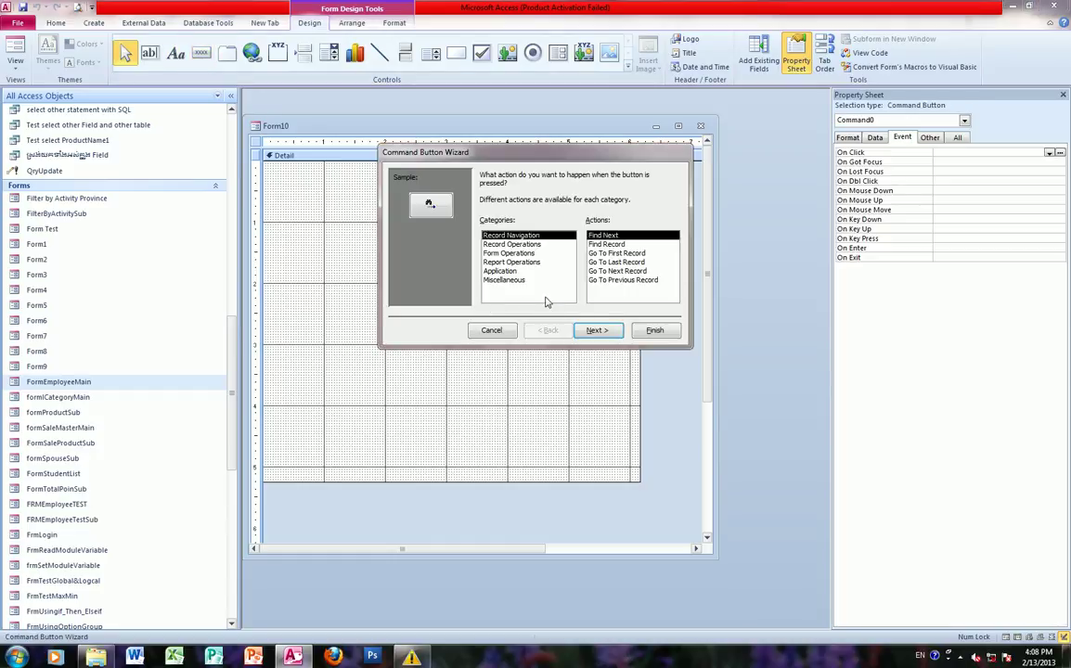
Step: Assign the Run Macro action from the Miscellaneous category to the new command button in the wizard
click(509, 280)
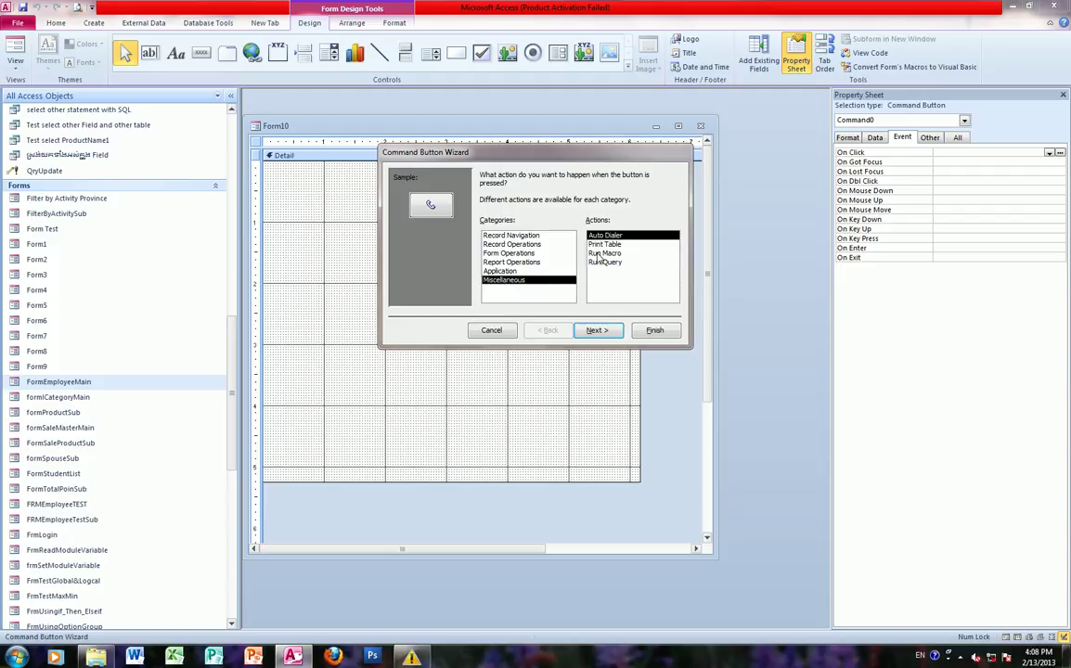
click(601, 253)
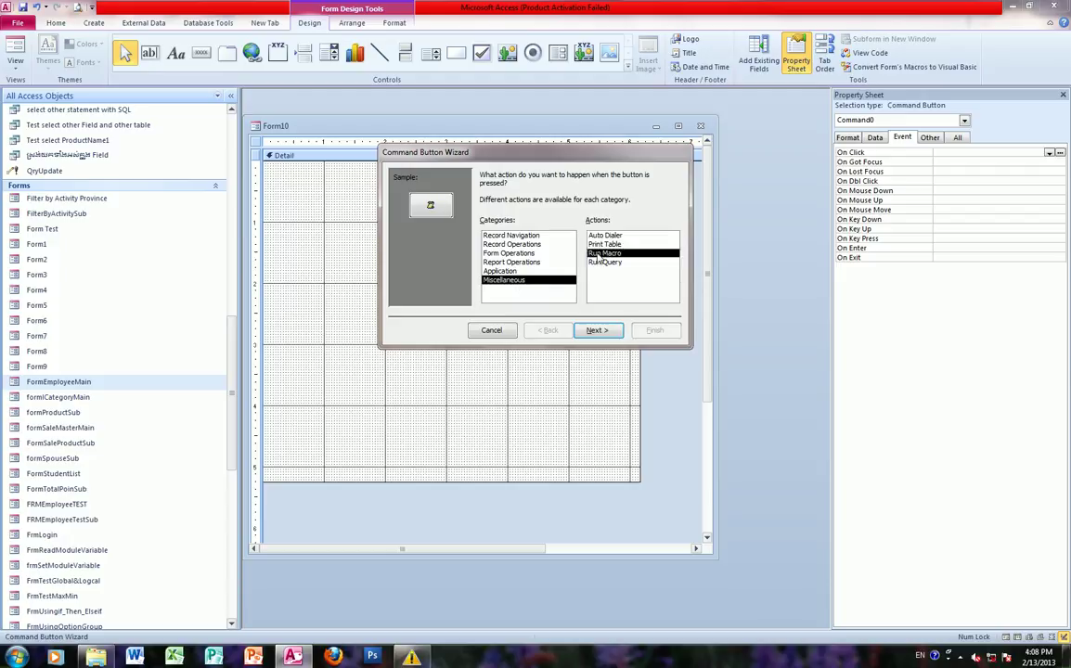
click(598, 330)
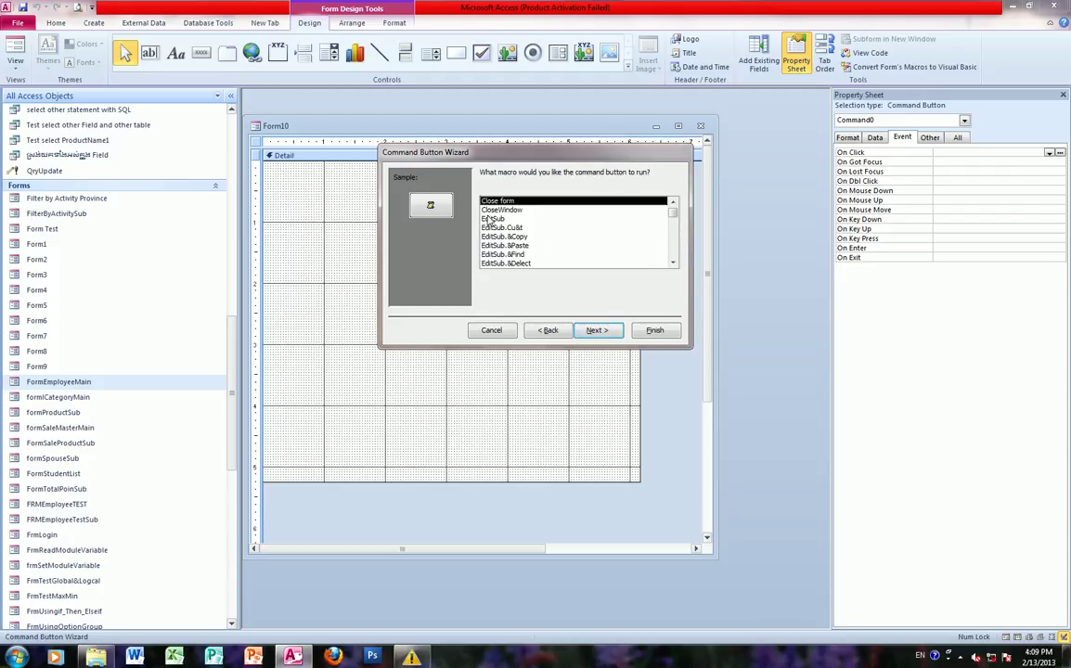
Step: Set the command button to run the QuitAccess macro and finish the wizard with the MS Access Macro picture and default button name
scroll(468, 222, down, 1)
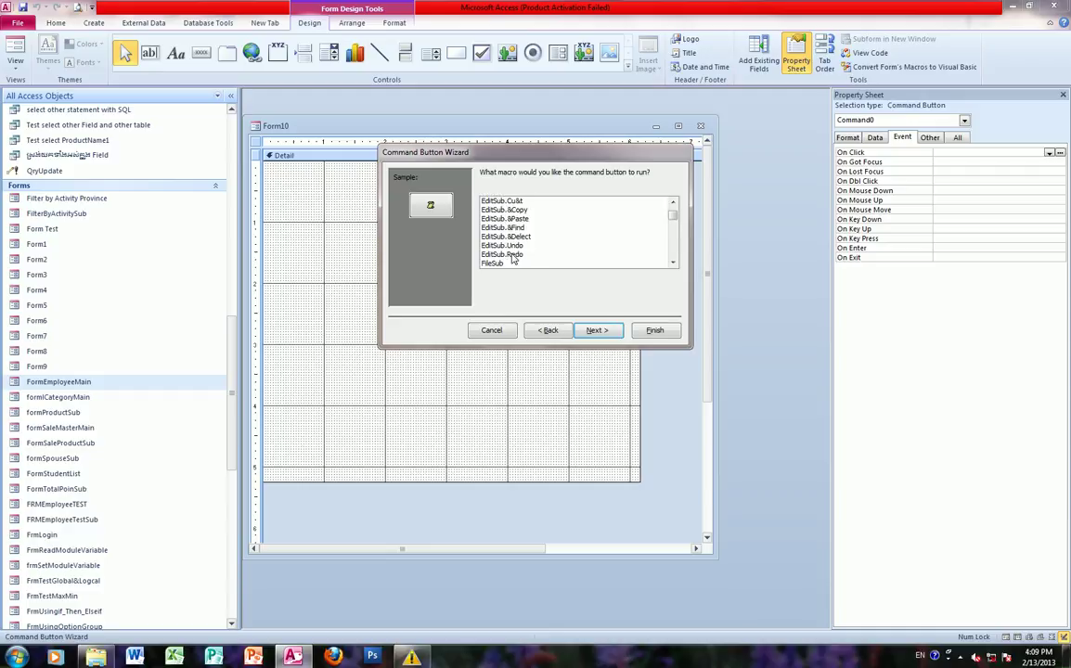
scroll(512, 259, down, 7)
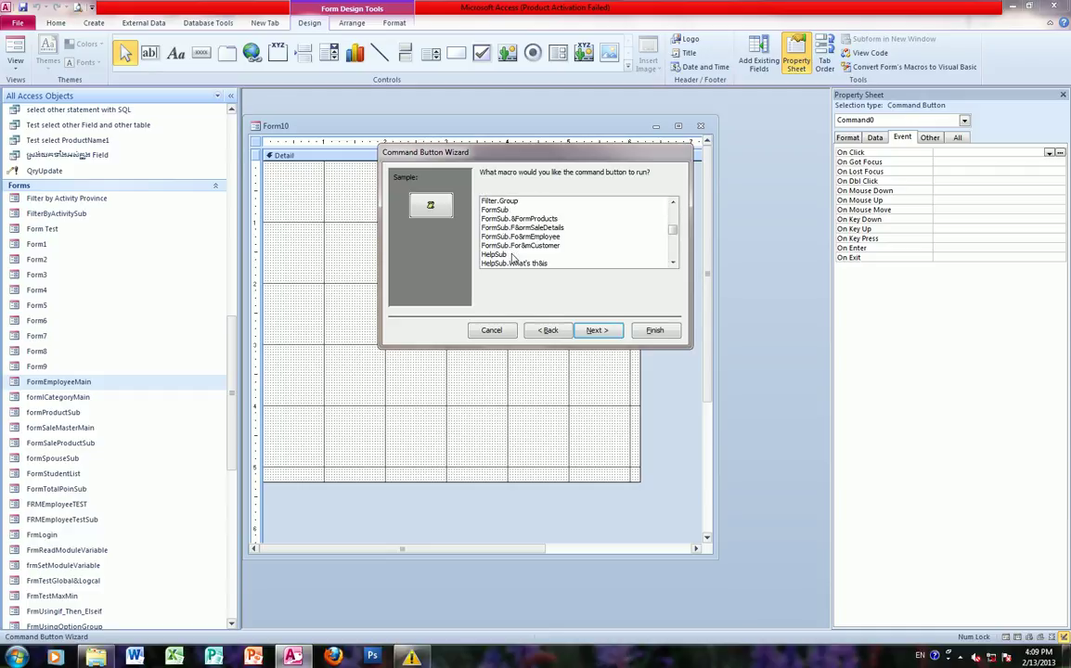
scroll(511, 259, down, 3)
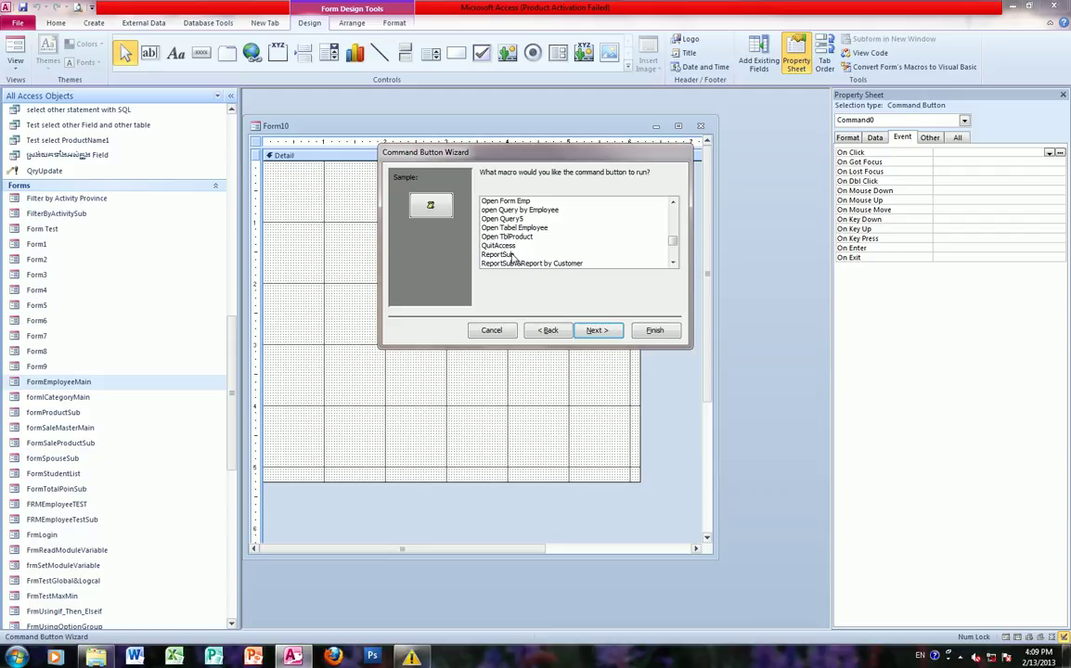
click(506, 228)
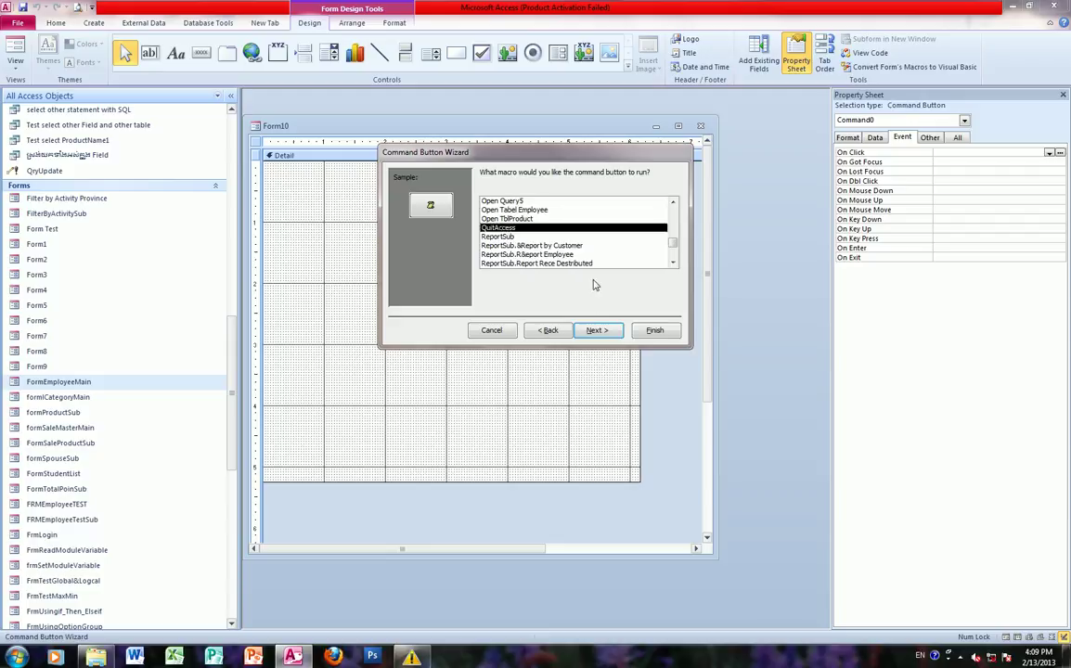
click(594, 330)
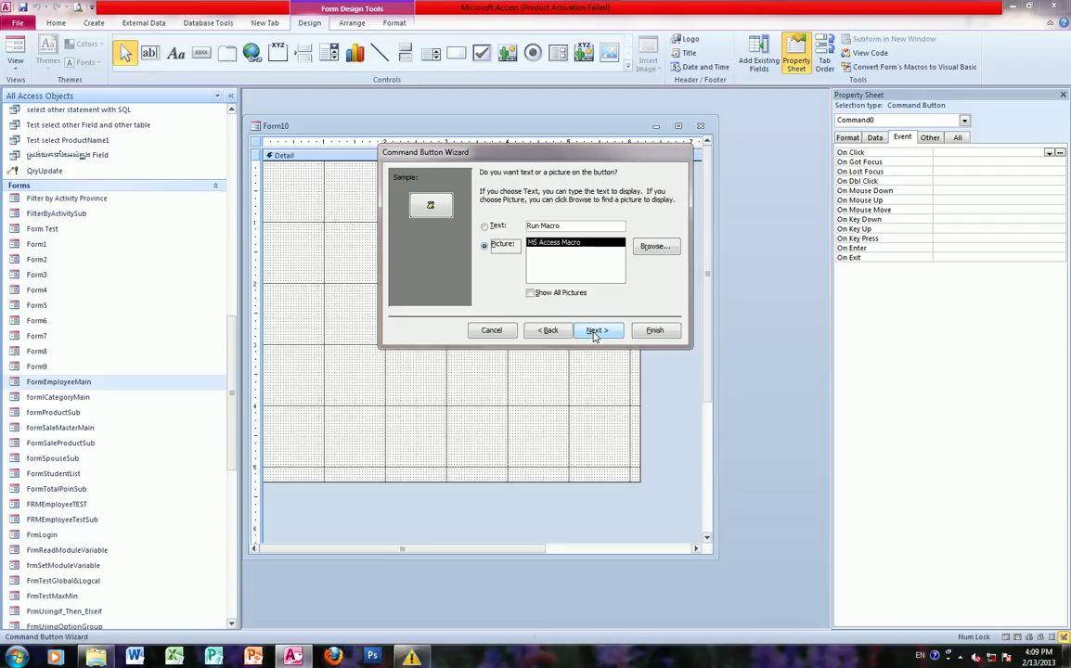
click(594, 331)
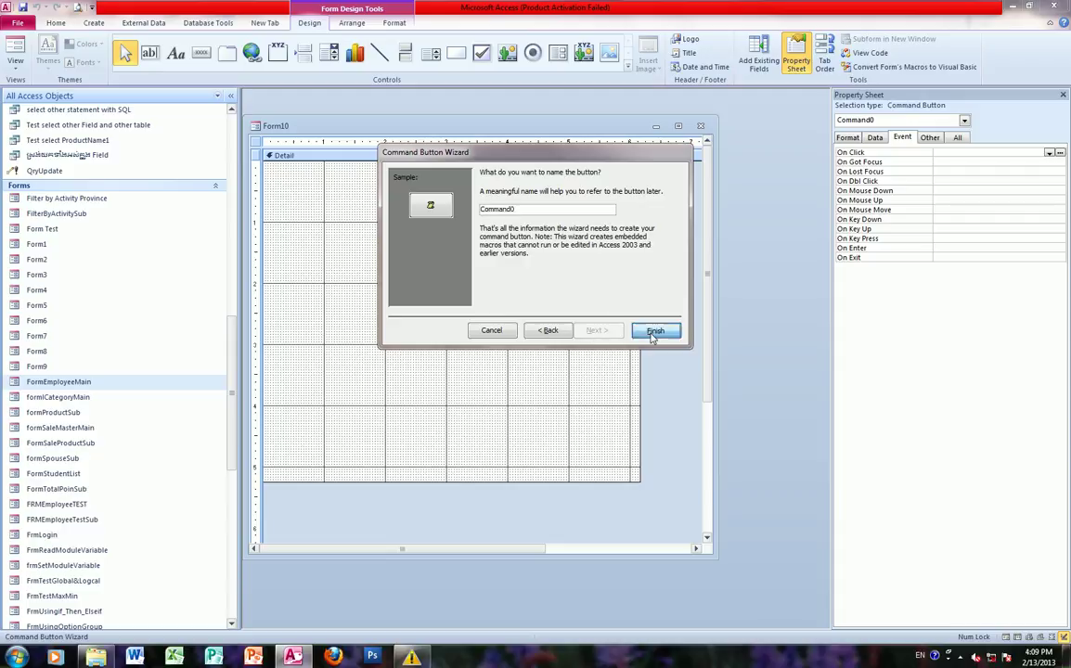
click(653, 331)
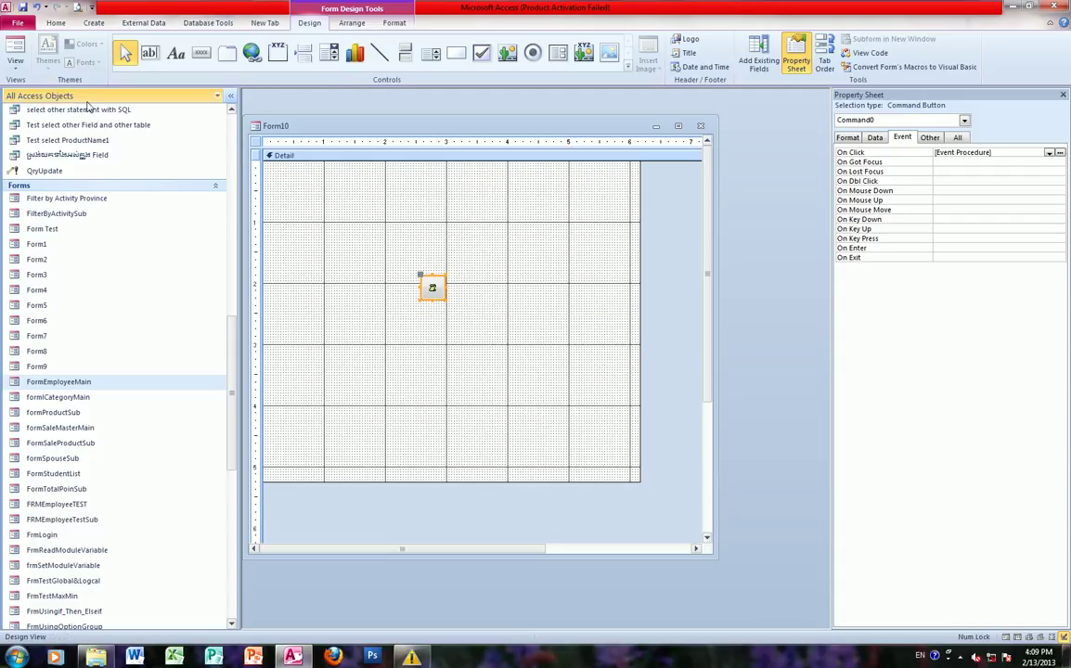
Step: Test the QuitAccess button in Form View and save the form as Form10 when quitting
click(17, 65)
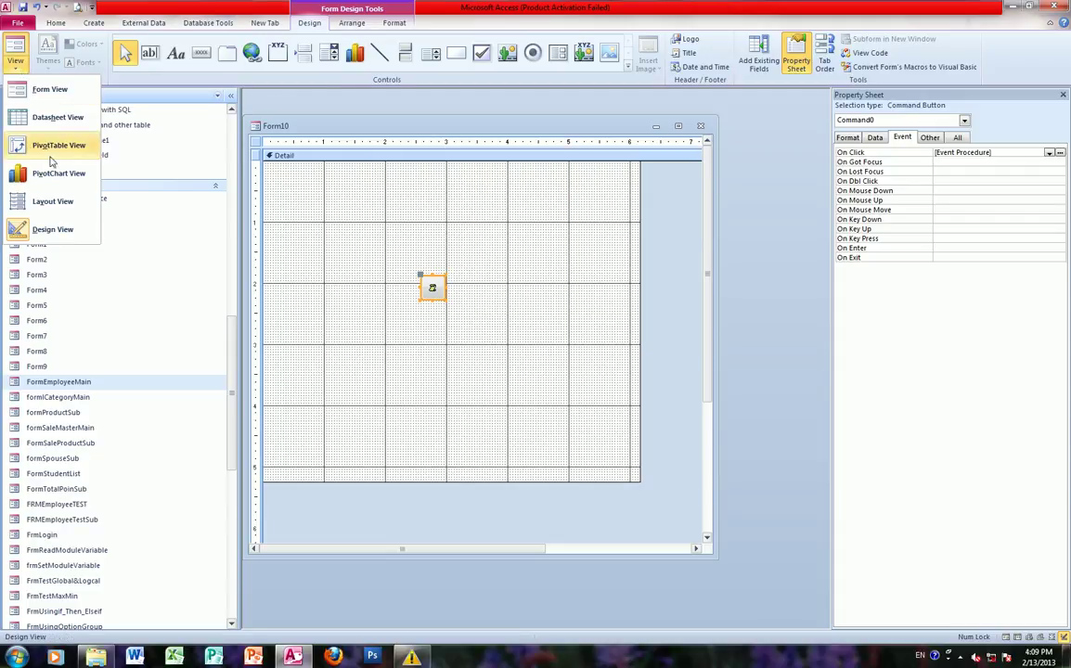
click(39, 89)
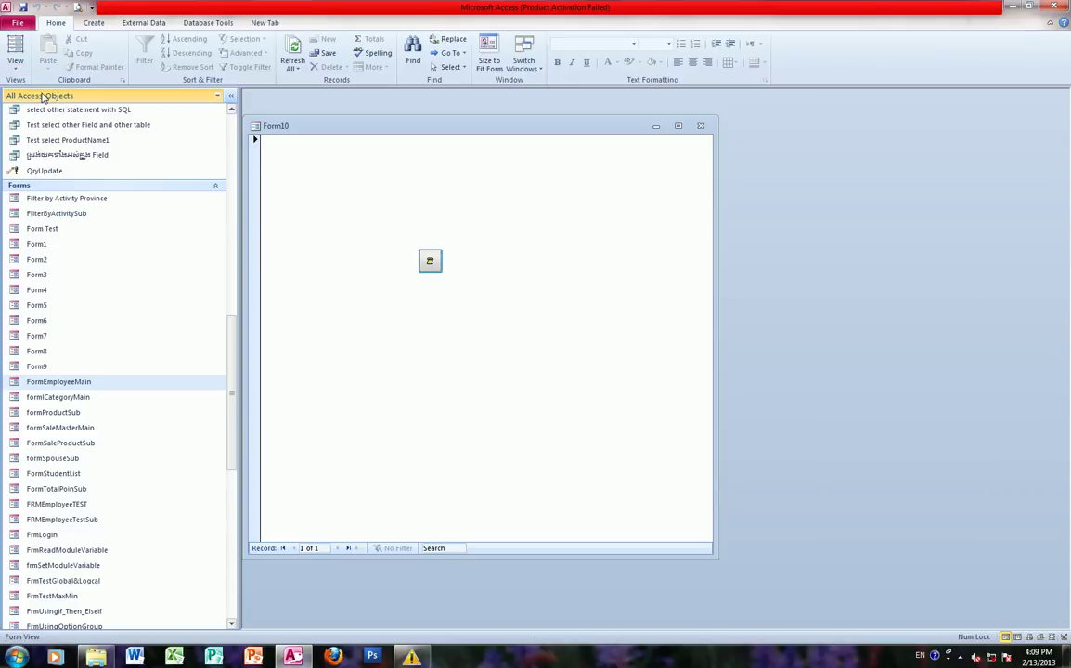
click(429, 261)
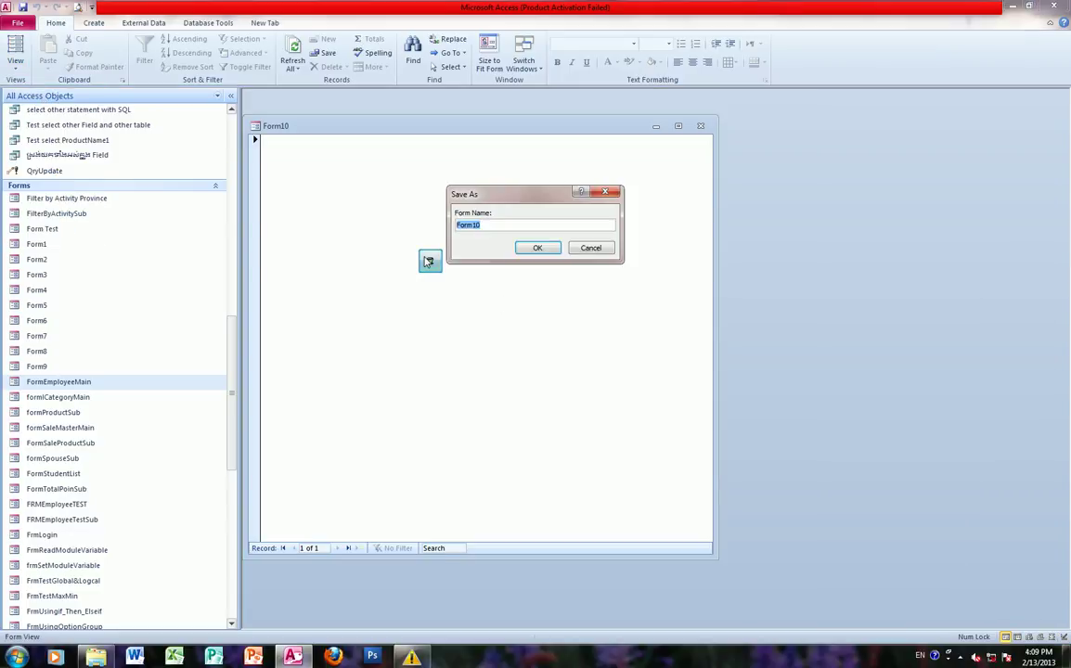
click(538, 249)
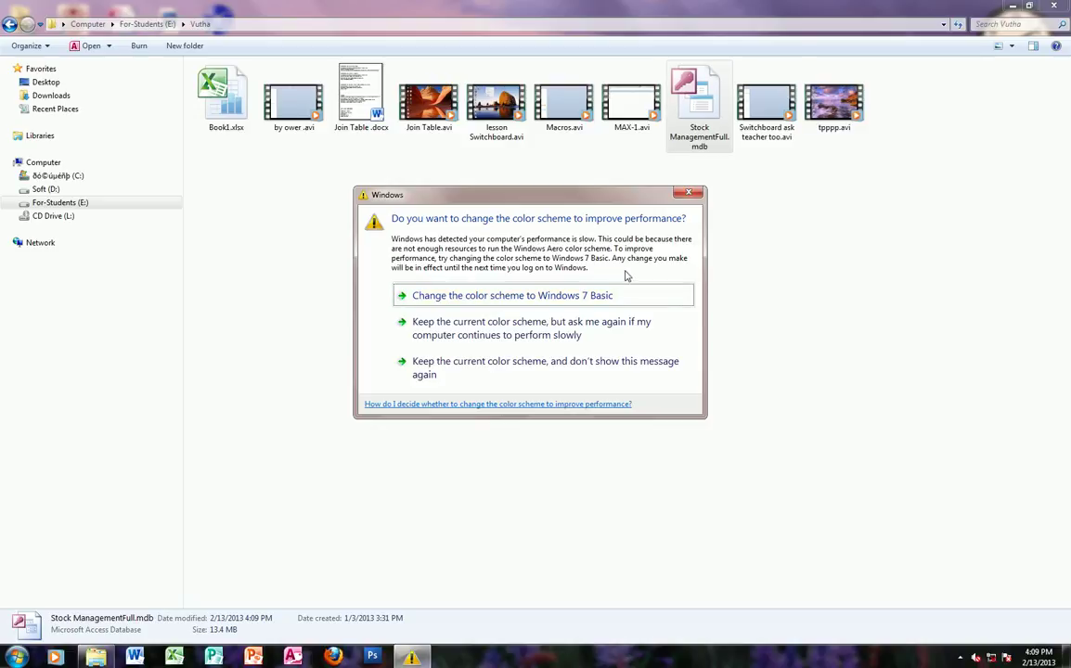
Step: Dismiss the Windows color scheme notice, reopen Stock ManagementFull.mdb from its folder and close the Office activation wizard
click(690, 197)
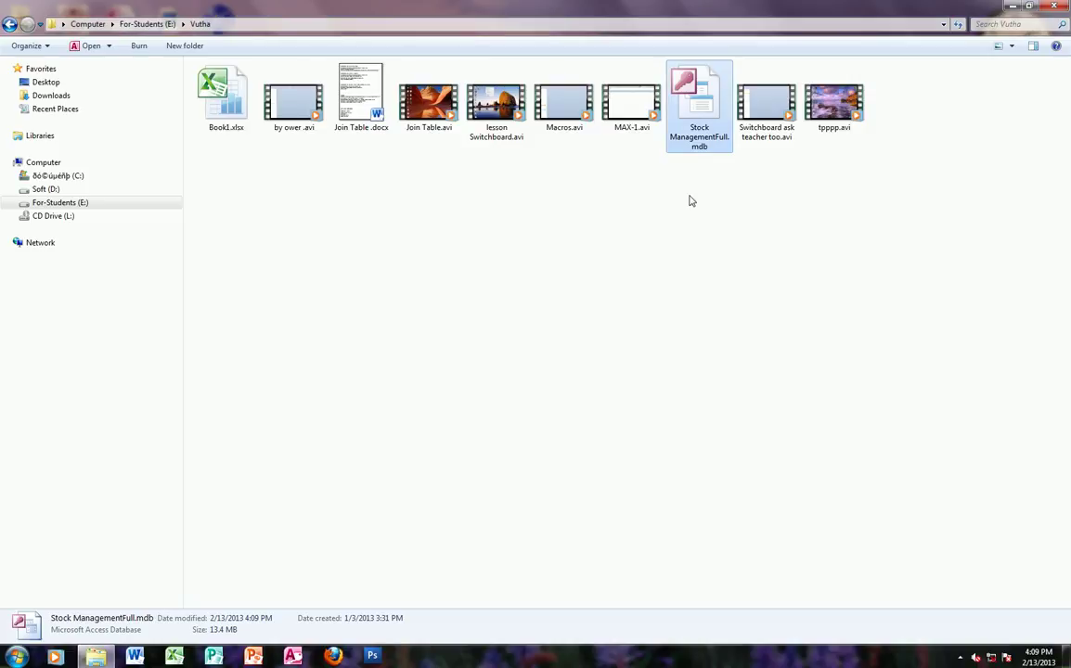
double_click(688, 112)
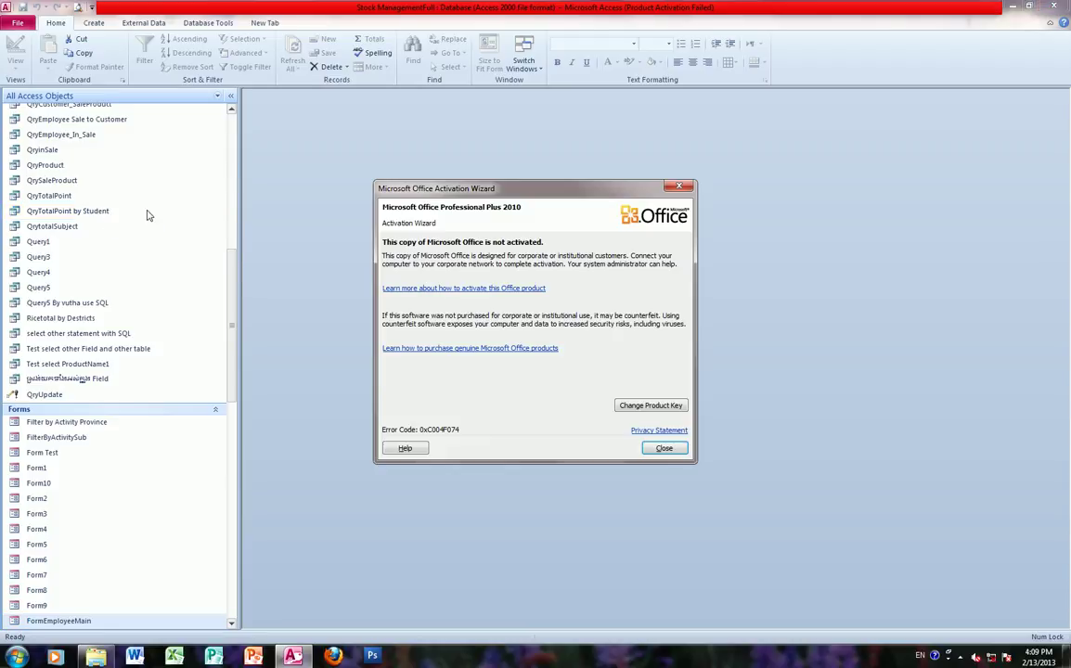
click(661, 447)
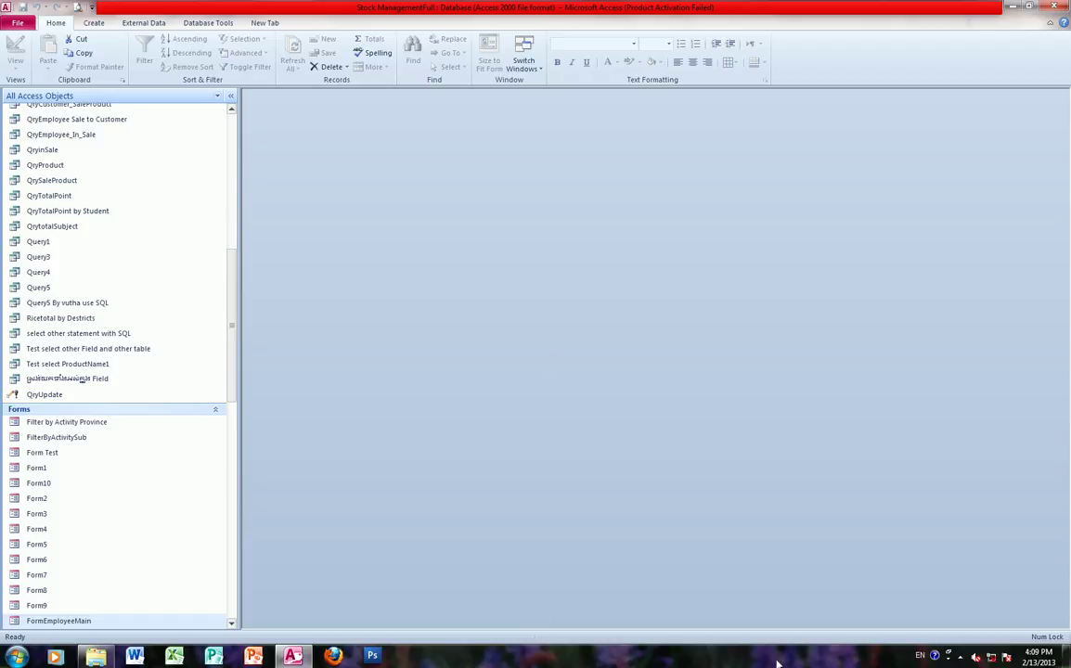
click(960, 657)
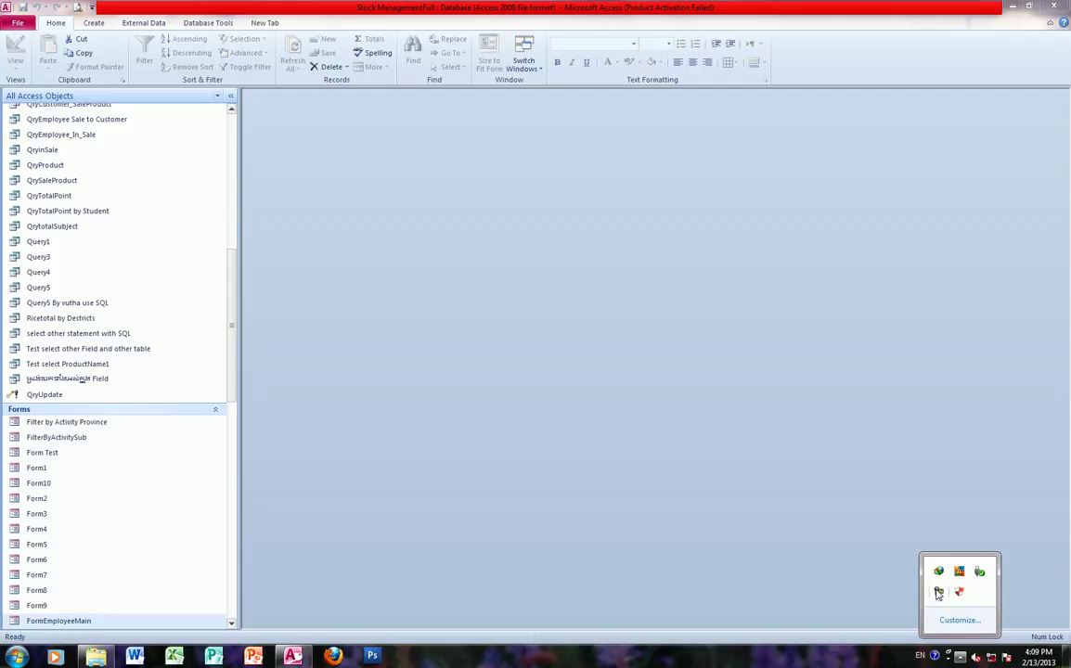
click(939, 594)
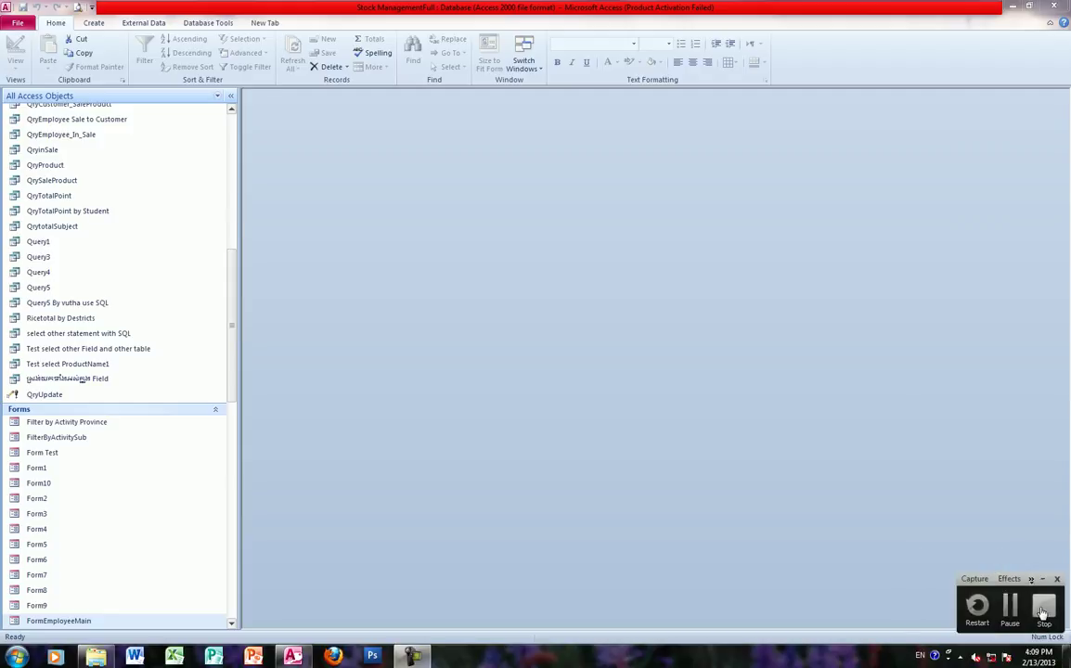